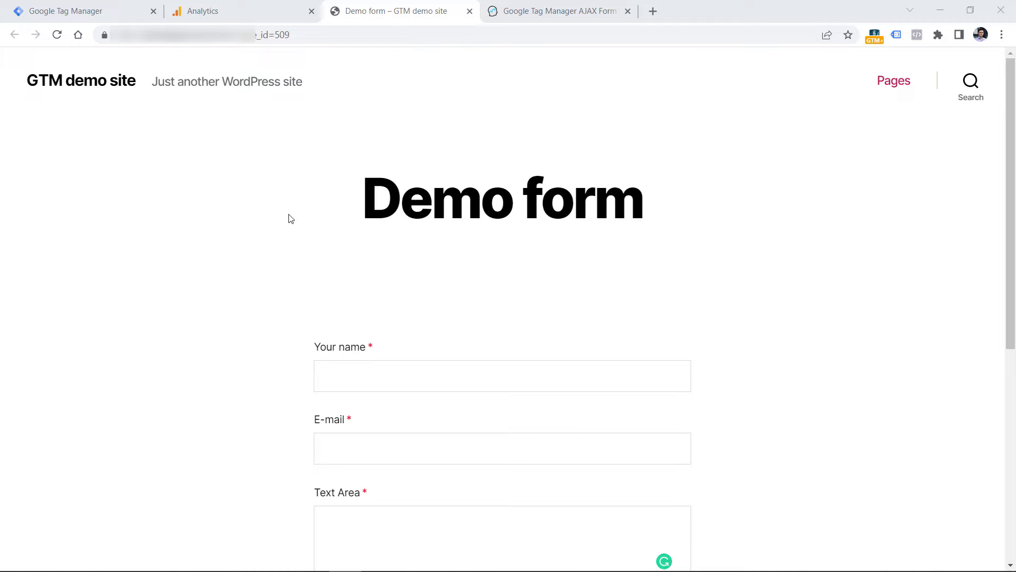
- Fill the demo form's name, e-mail and message fields with test entries
left_click(401, 375)
type("asd")
key("Tab")
type("asd@asd.com")
key("Tab")
type("asd")
- Submit the demo form and bring up the AJAX form tracking article
scroll(402, 360, "down", 7)
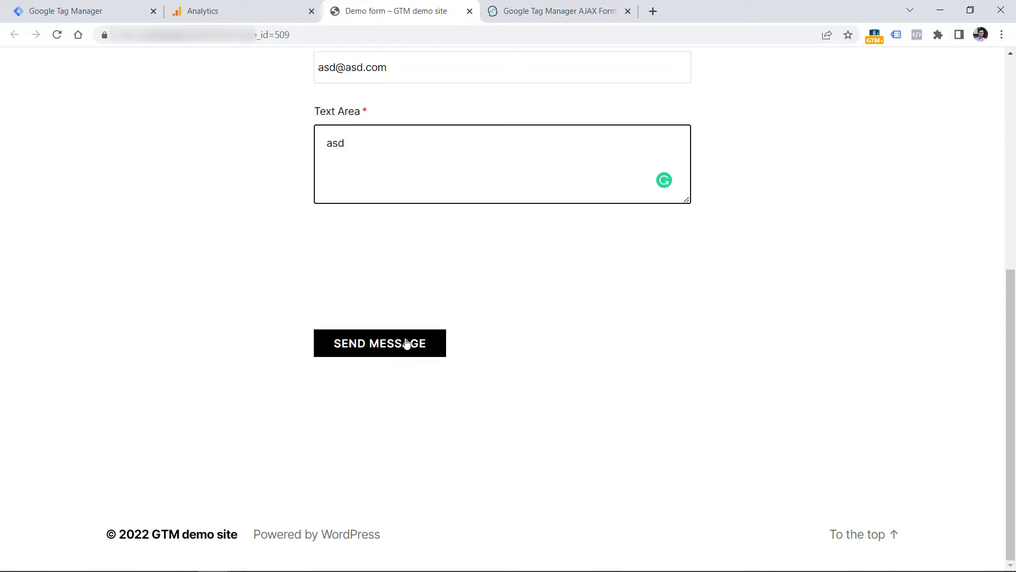
left_click(380, 348)
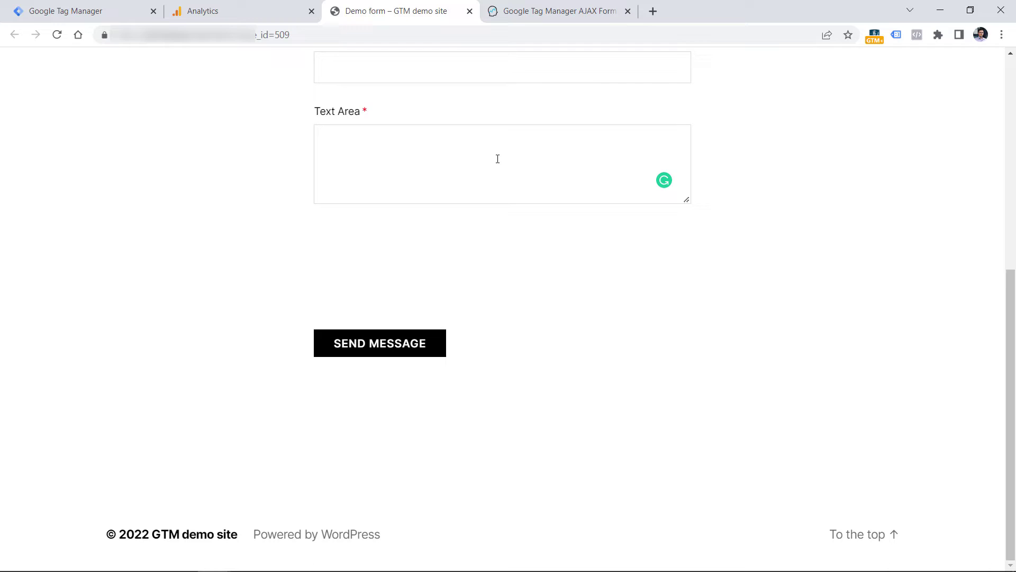
key("ctrl+Tab")
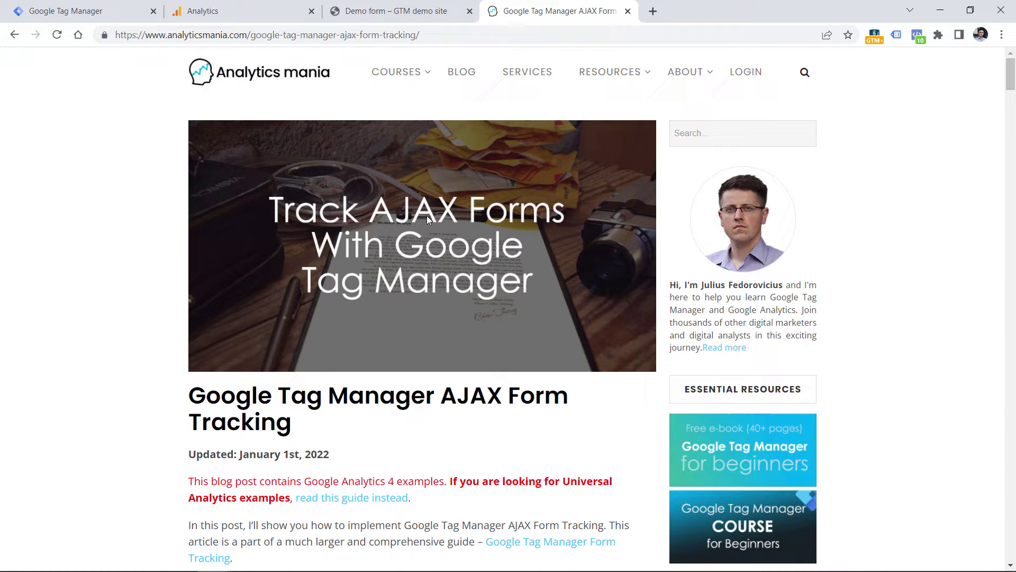
- Copy the AJAX listener code block from the article and return to Tag Manager
scroll(386, 252, "down", 20)
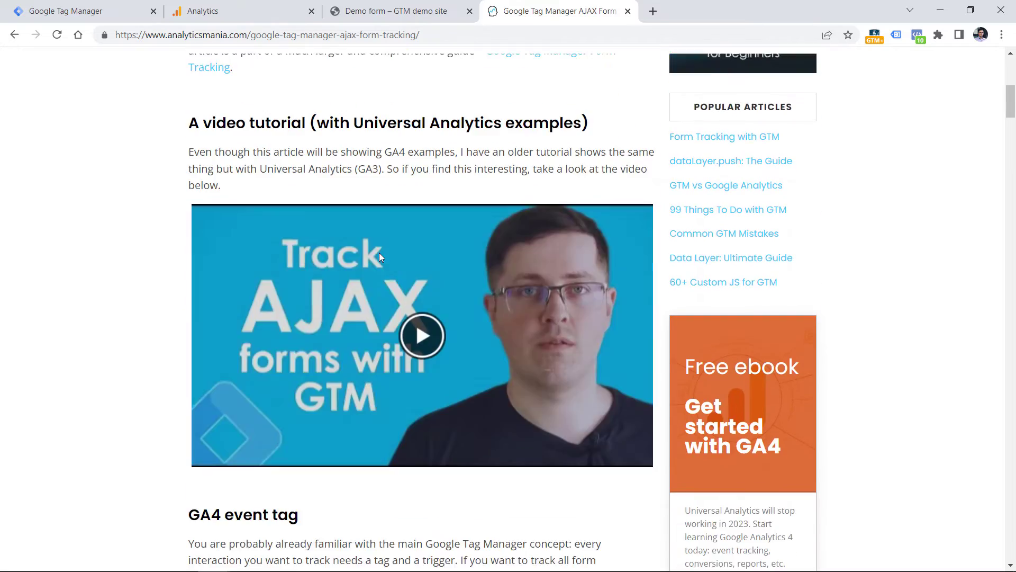
scroll(379, 257, "up", 4)
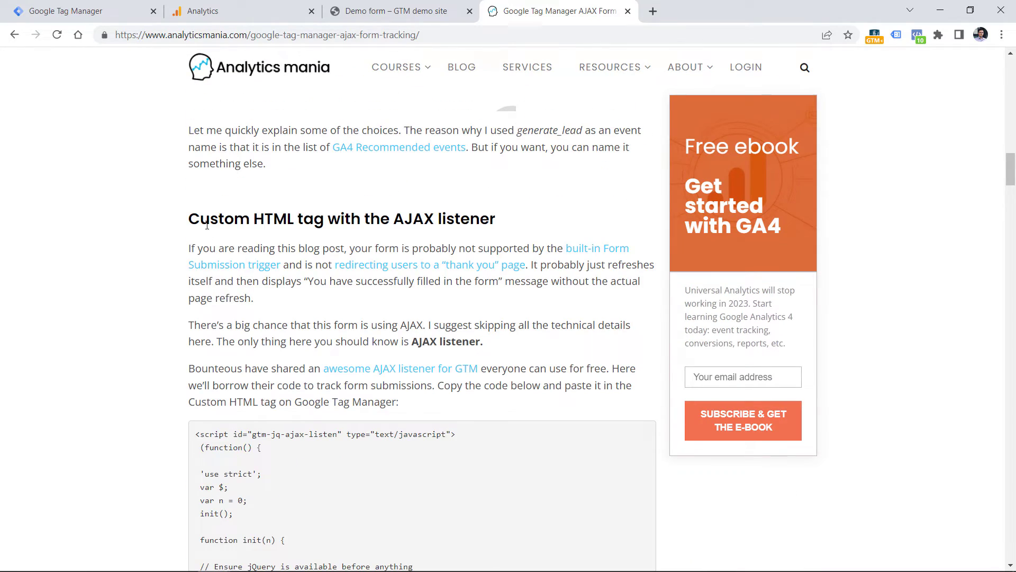
scroll(322, 222, "down", 4)
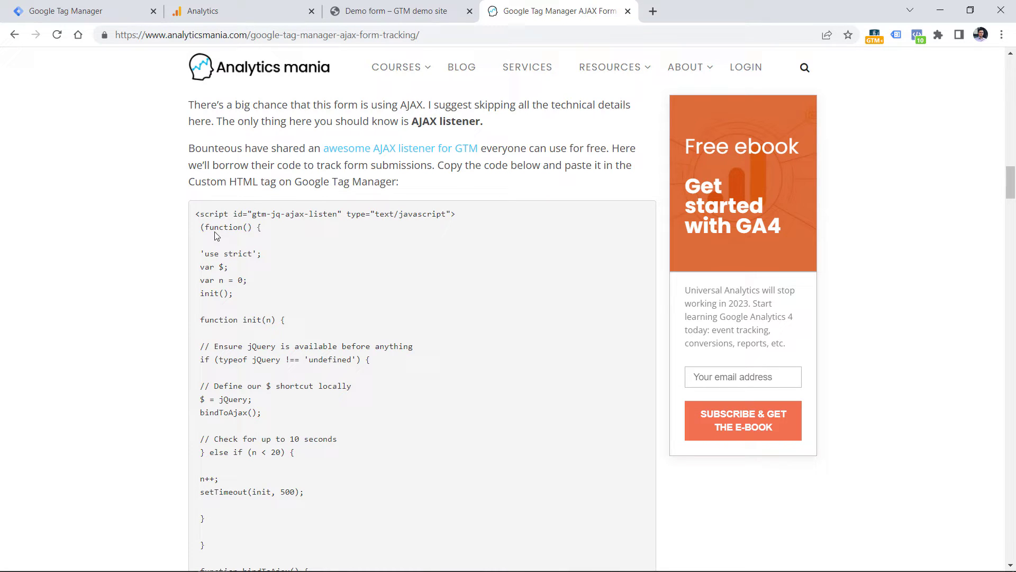
left_click_drag(196, 214, 217, 164)
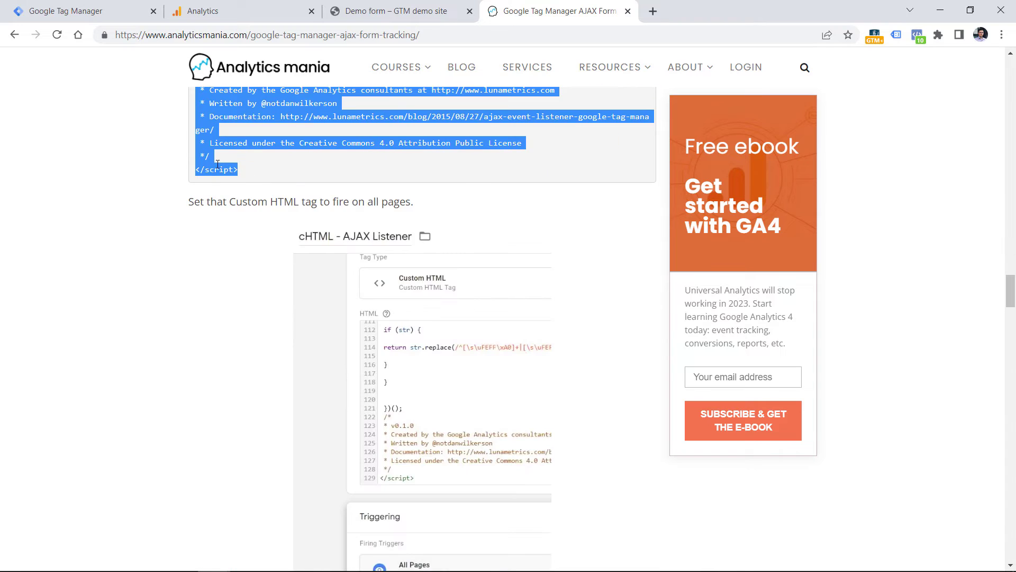
right_click(200, 163)
left_click(220, 166)
left_click(87, 6)
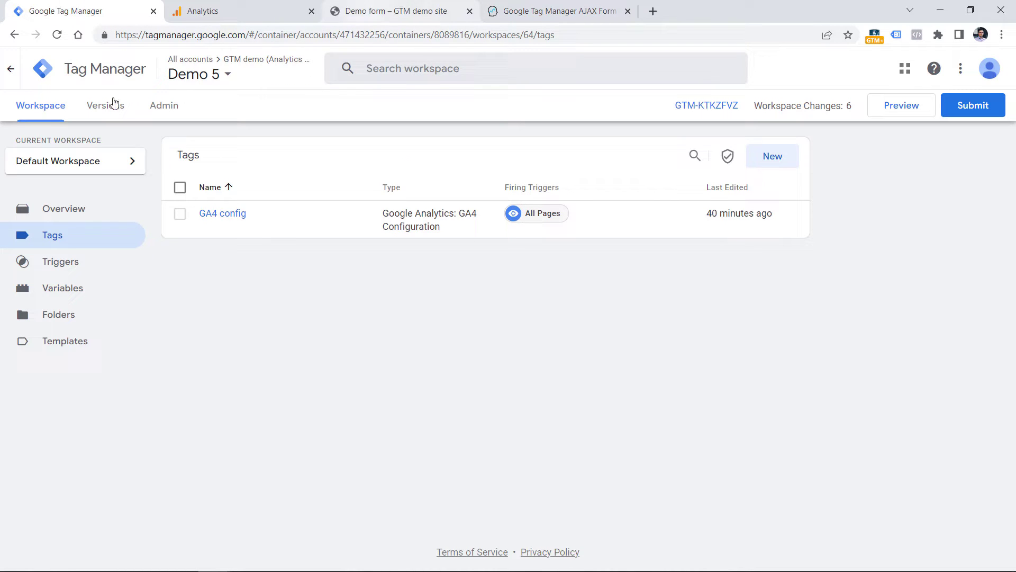
- Create a new Custom HTML tag containing the pasted AJAX listener script
left_click(786, 163)
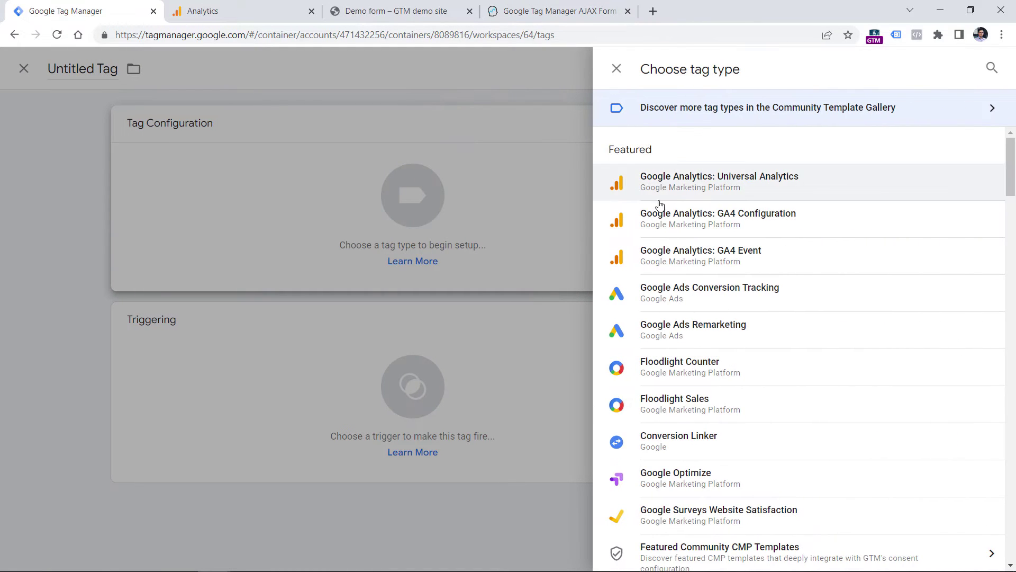
scroll(662, 207, "down", 4)
left_click(681, 415)
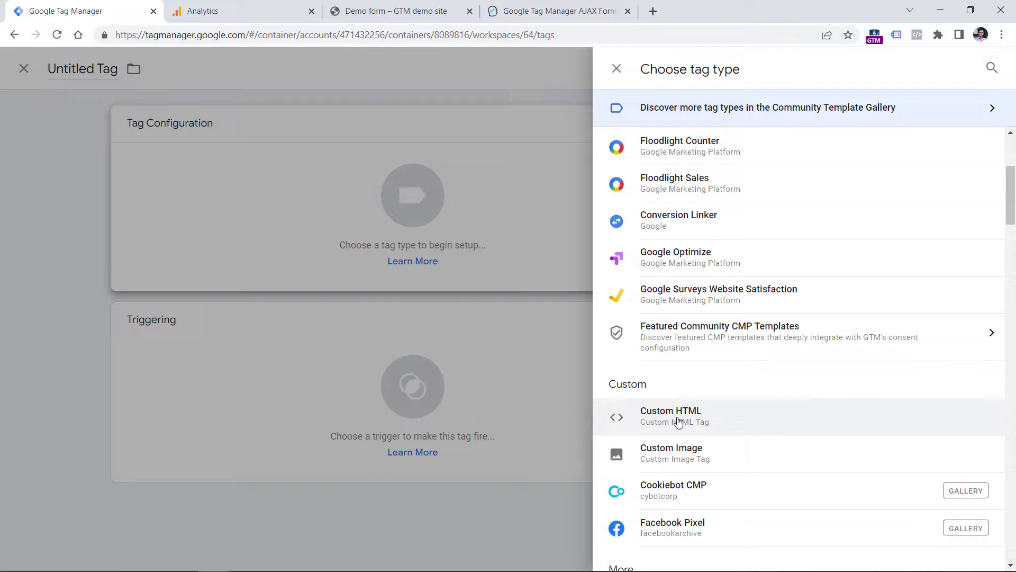
left_click(389, 291)
key("ctrl+v")
scroll(402, 270, "down", 3)
- Fire the tag on All Pages, name it 'cHTML - AJAX listener', and save
left_click(404, 447)
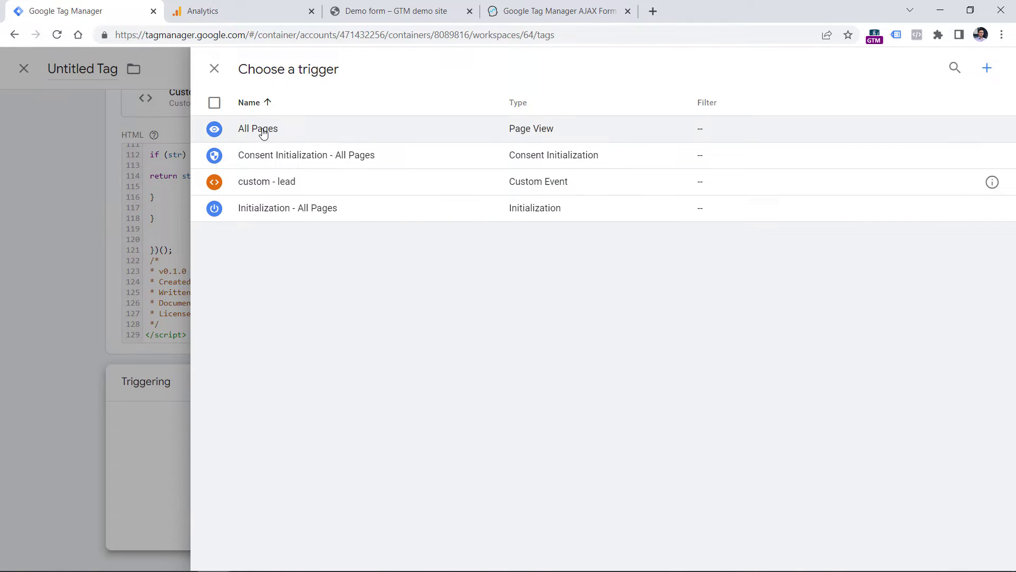
left_click(262, 129)
left_click(264, 67)
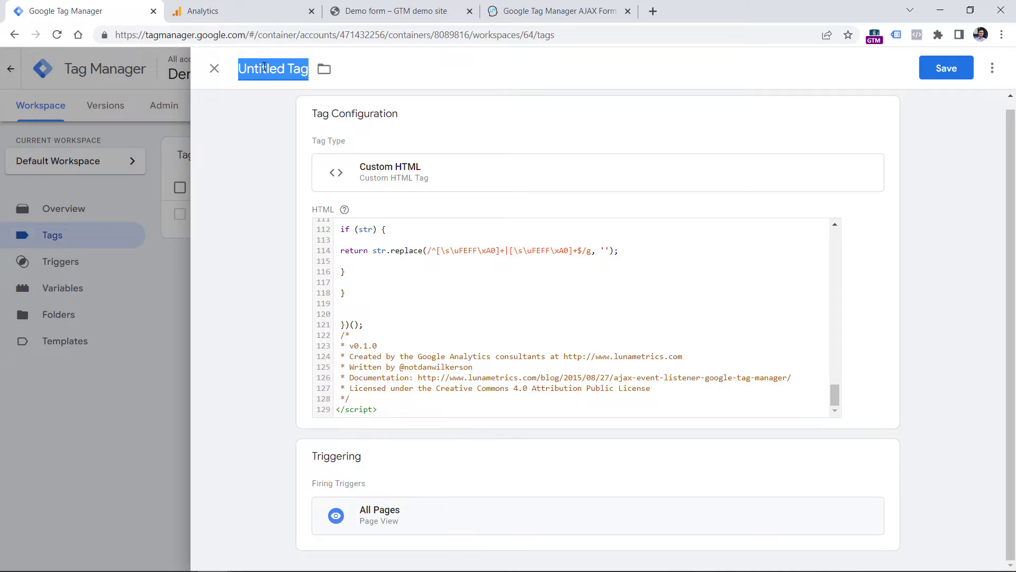
type("chTML")
key("BackSpace")
key("BackSpace")
key("BackSpace")
key("BackSpace")
type("HTML")
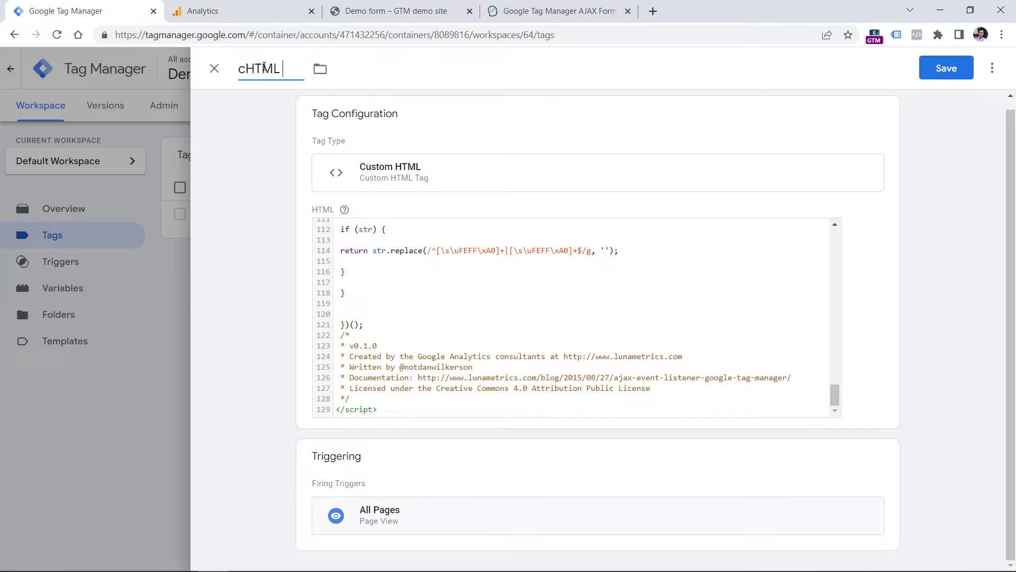
type(" - AJAX listener")
left_click(947, 71)
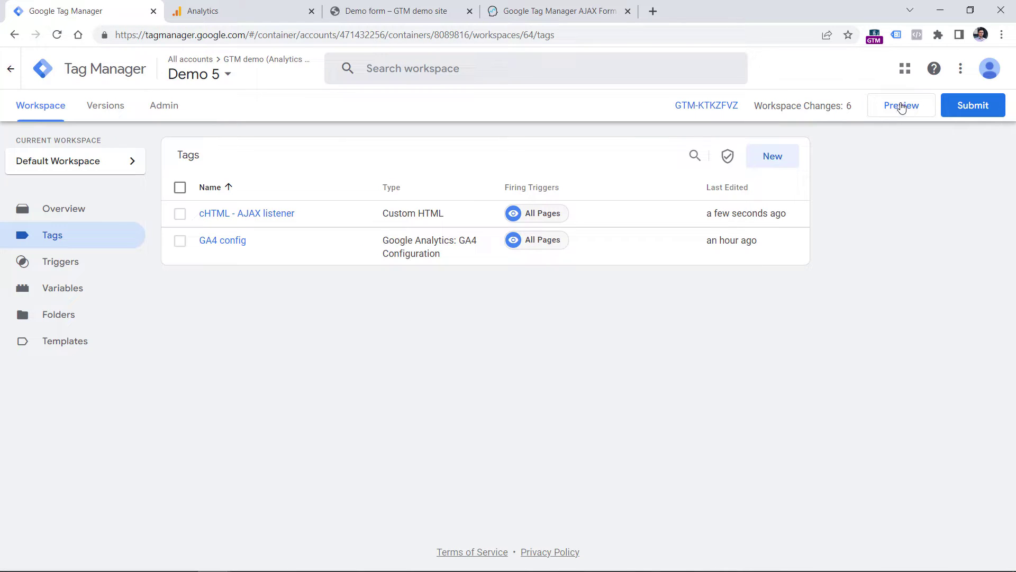
- Connect Preview mode to the demo form and fill in test name, e-mail and message
left_click(902, 106)
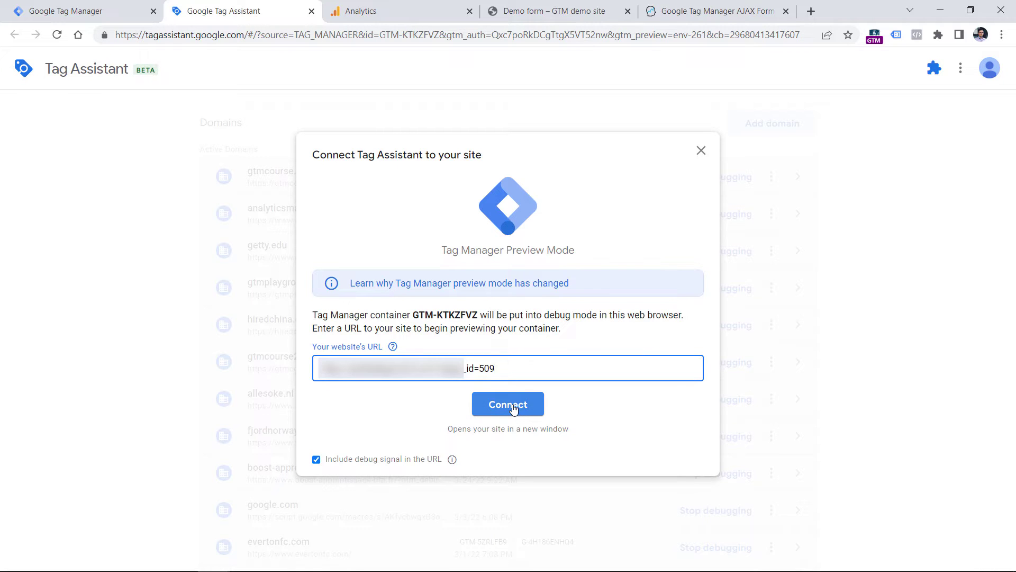
left_click(513, 408)
left_click(399, 374)
type("asd")
key("Tab")
type("asd")
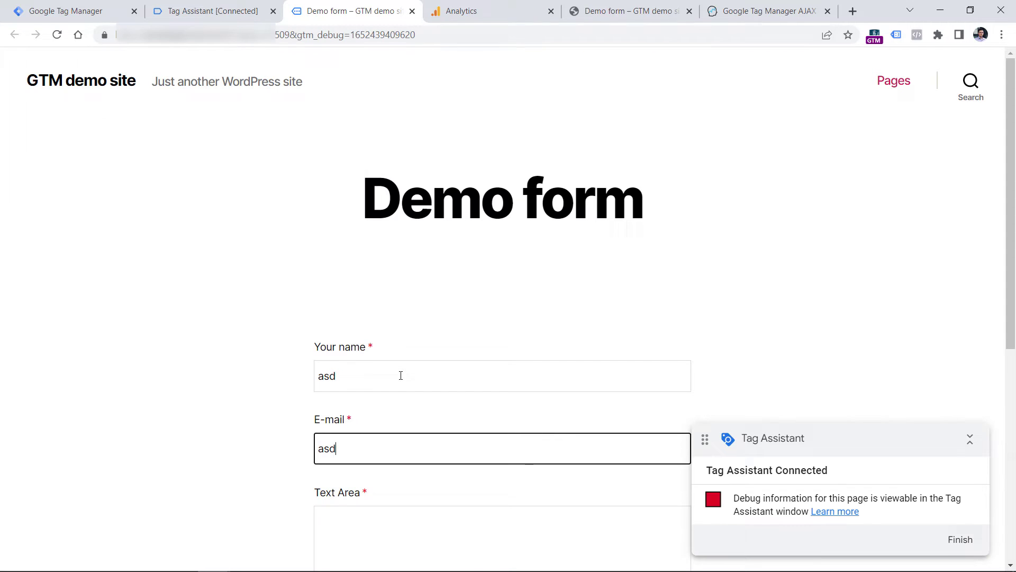
type("@asd.com")
key("Tab")
type("asd")
- Submit the form and confirm the connection in Tag Assistant
scroll(391, 365, "down", 7)
left_click(380, 345)
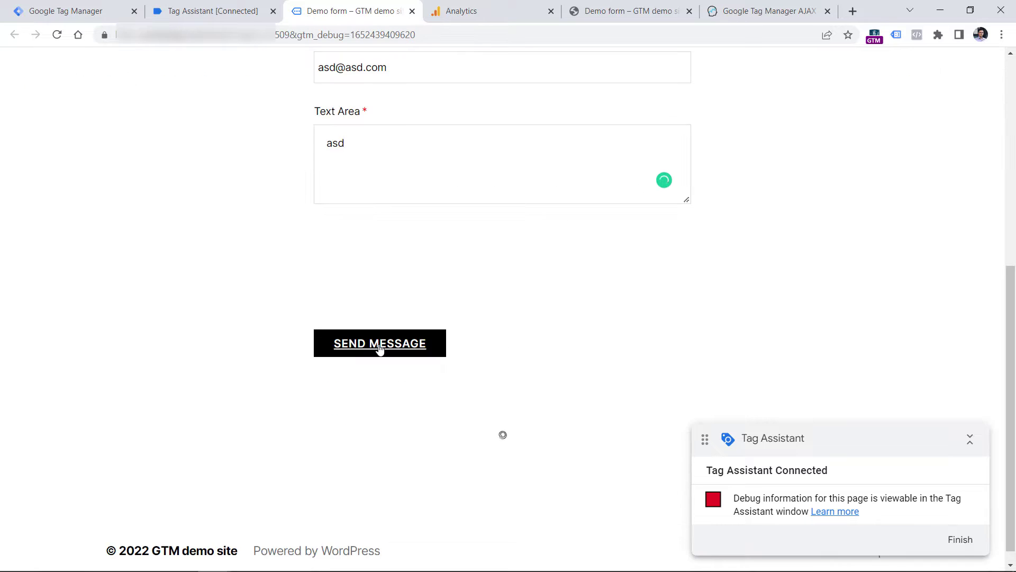
left_click(215, 7)
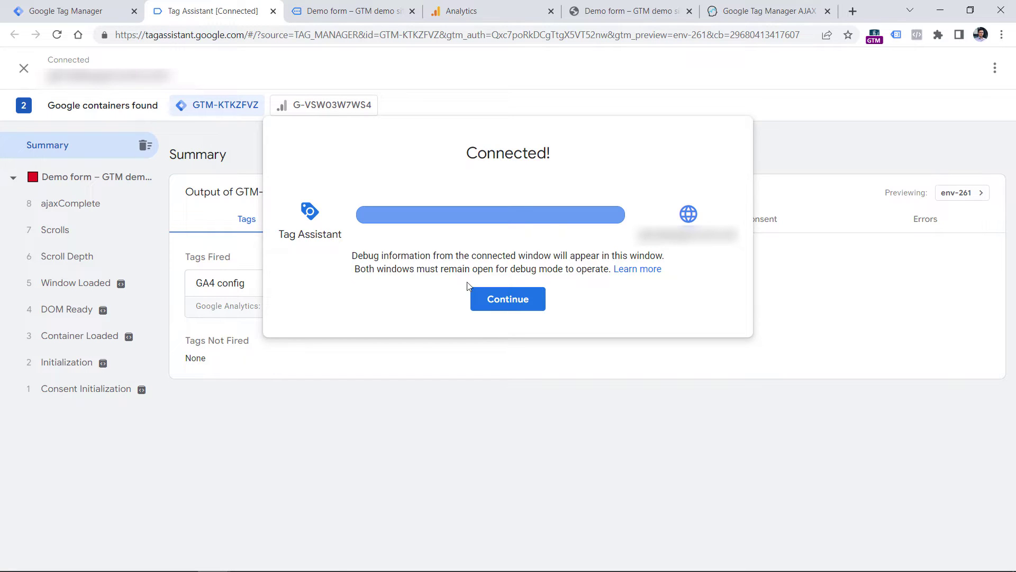
left_click(478, 296)
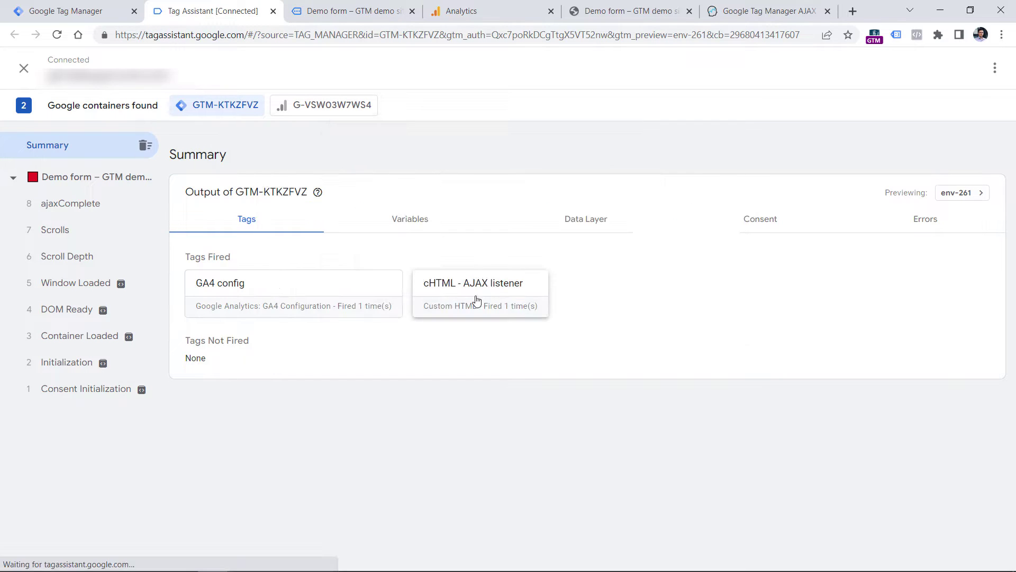
- Open the ajaxComplete event and expand its full dataLayer push
left_click(79, 209)
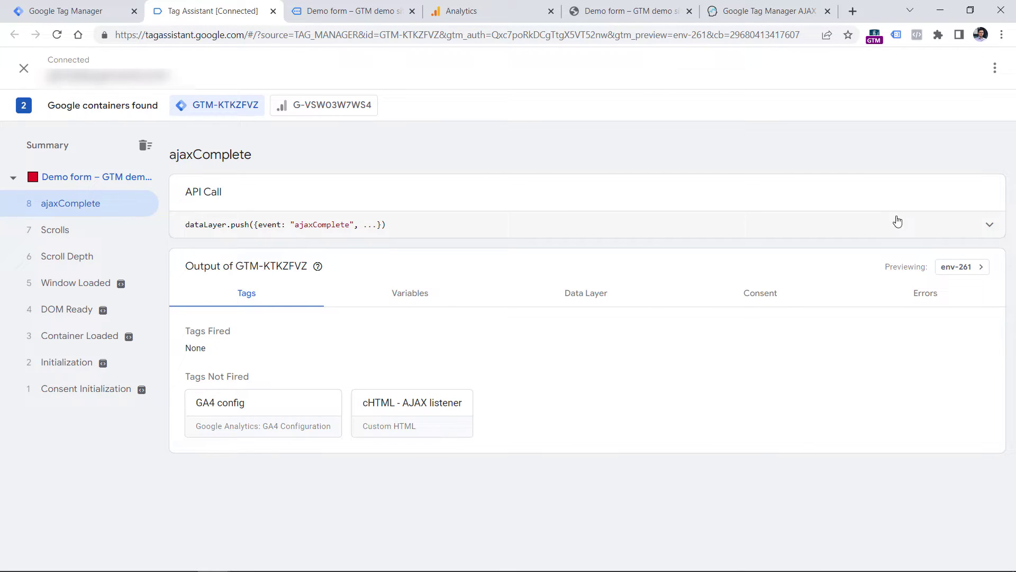
left_click(987, 227)
scroll(343, 239, "down", 4)
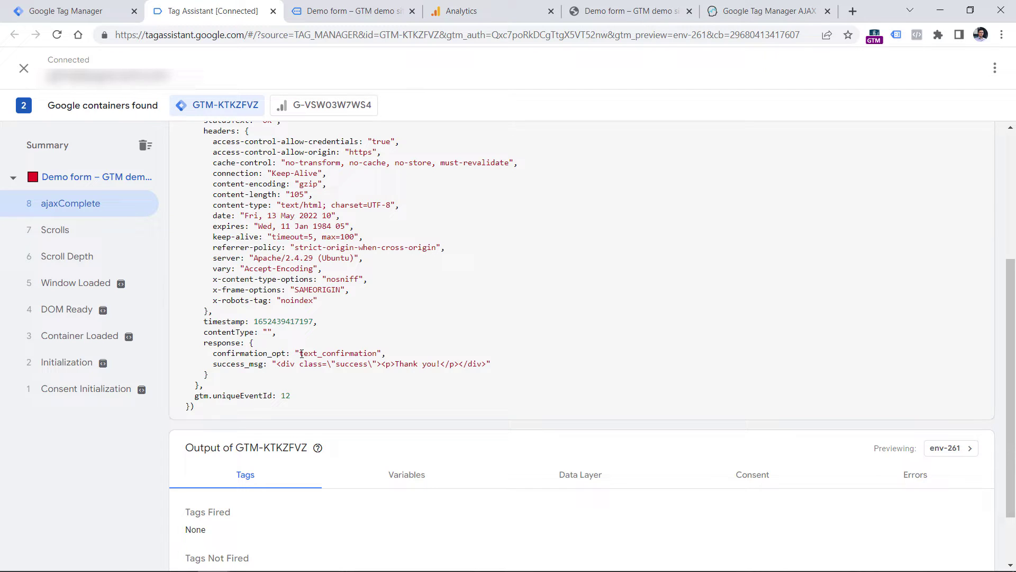
- Highlight the response's confirmation_opt key and its text_confirmation value
left_click_drag(300, 351, 378, 353)
left_click(378, 353)
double_click(252, 353)
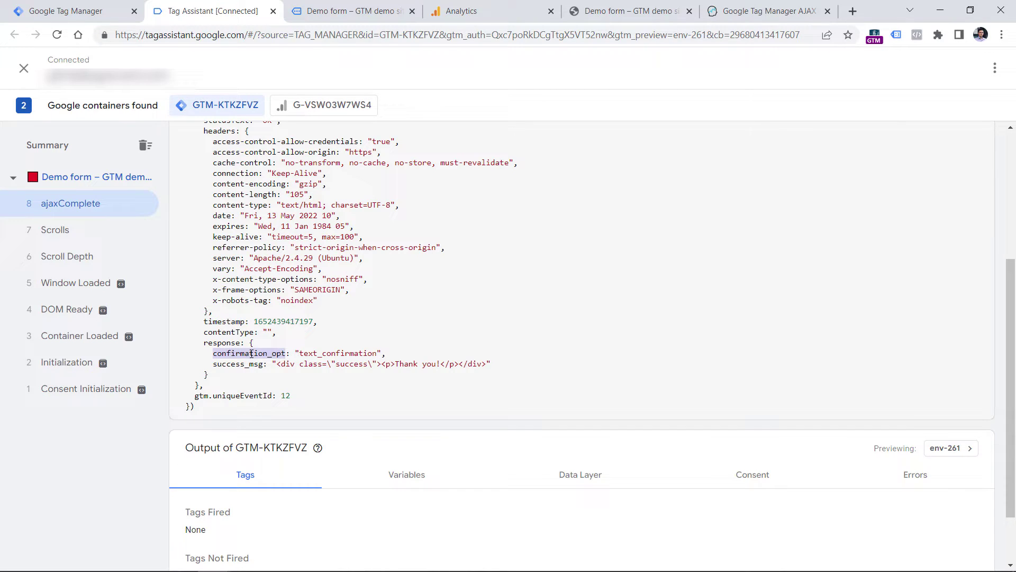
double_click(345, 352)
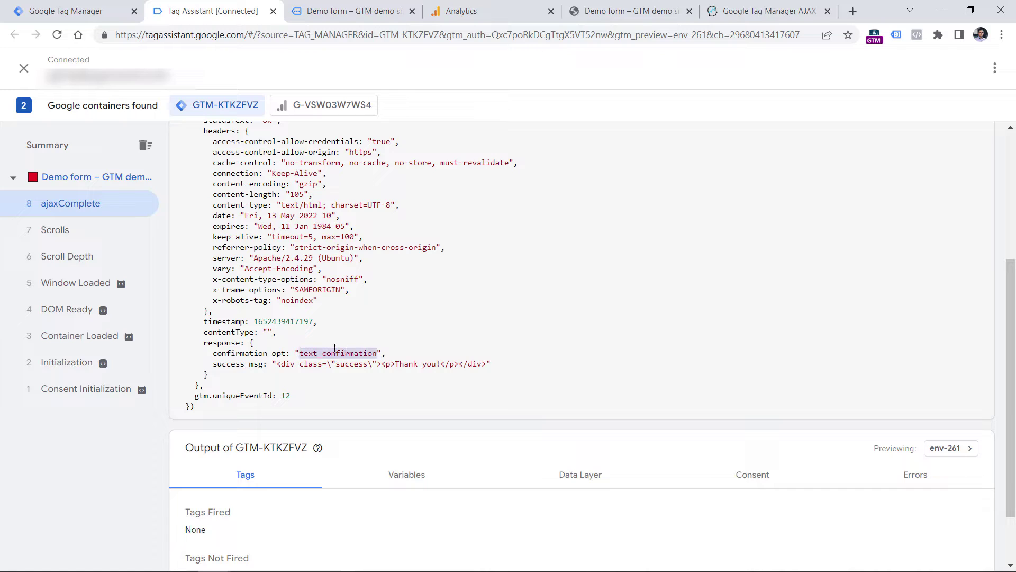
key("alt+Tab")
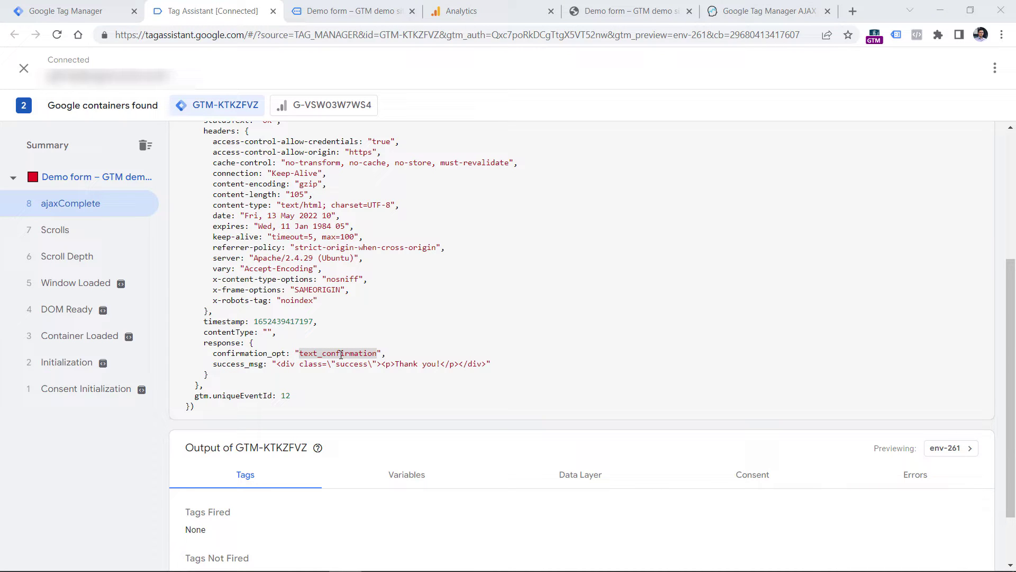
scroll(278, 249, "up", 5)
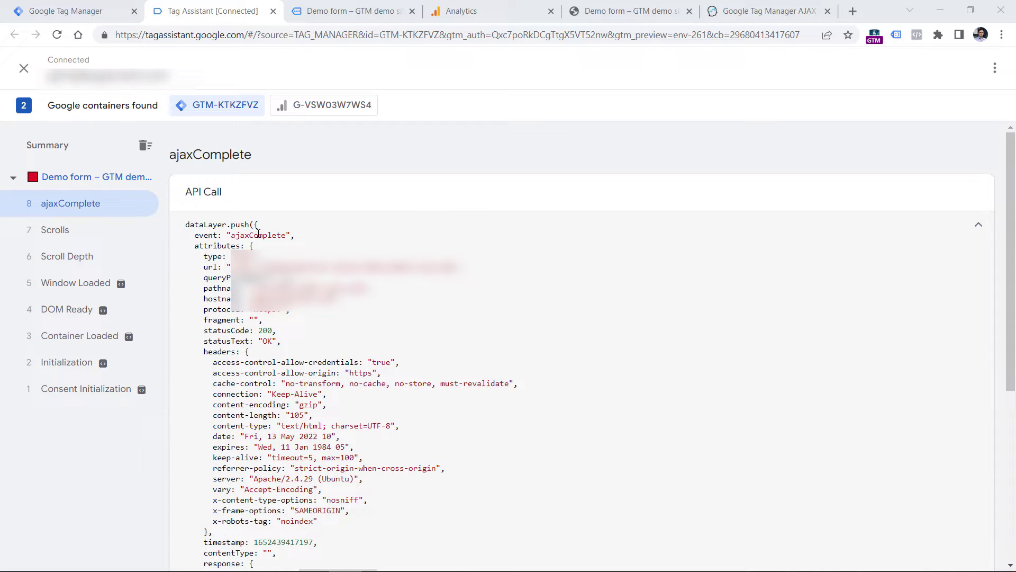
- Highlight confirmation_opt, its text_confirmation value and success_msg within the response block
scroll(259, 233, "down", 5)
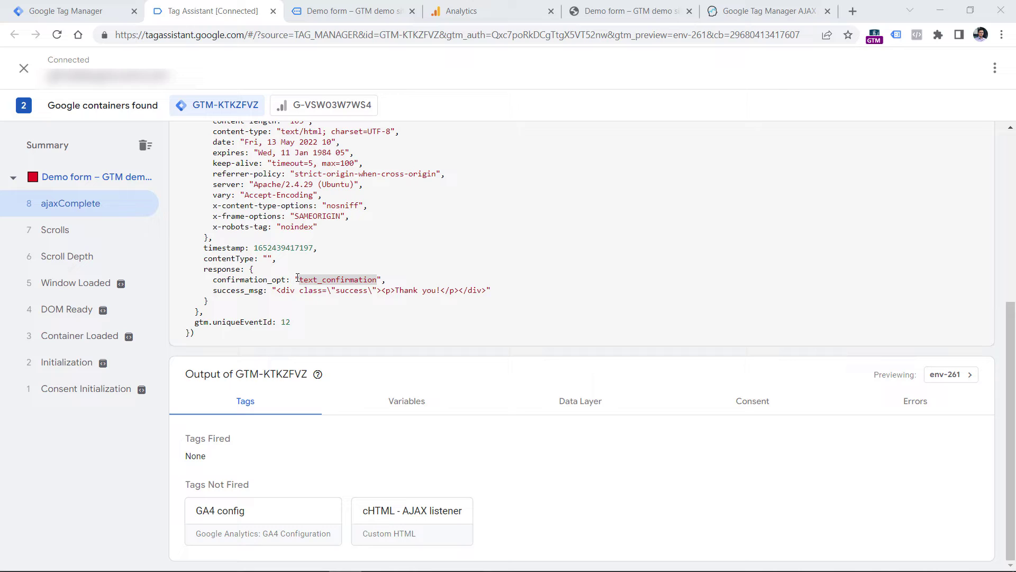
left_click(323, 280)
double_click(302, 280)
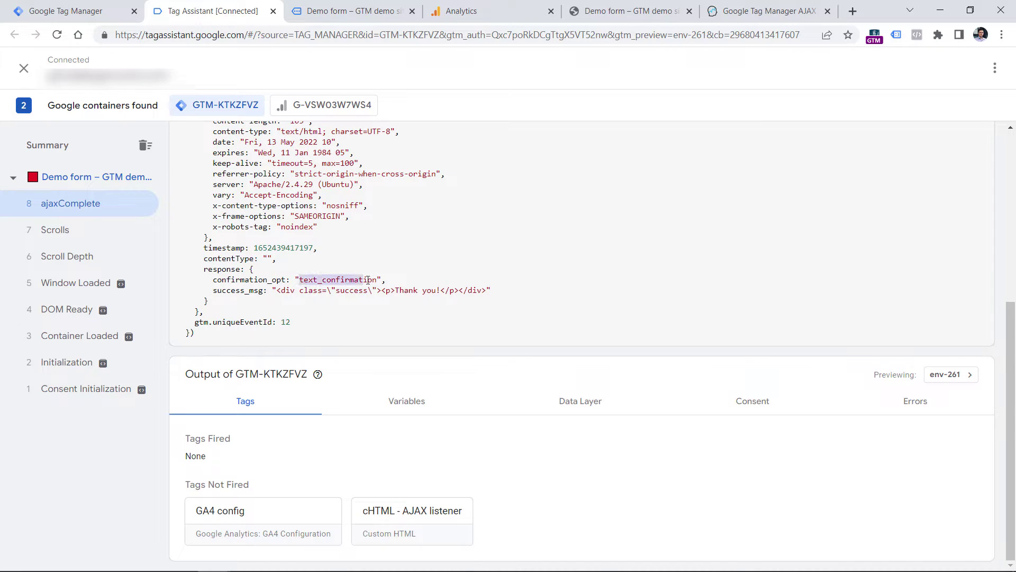
left_click_drag(204, 272, 210, 301)
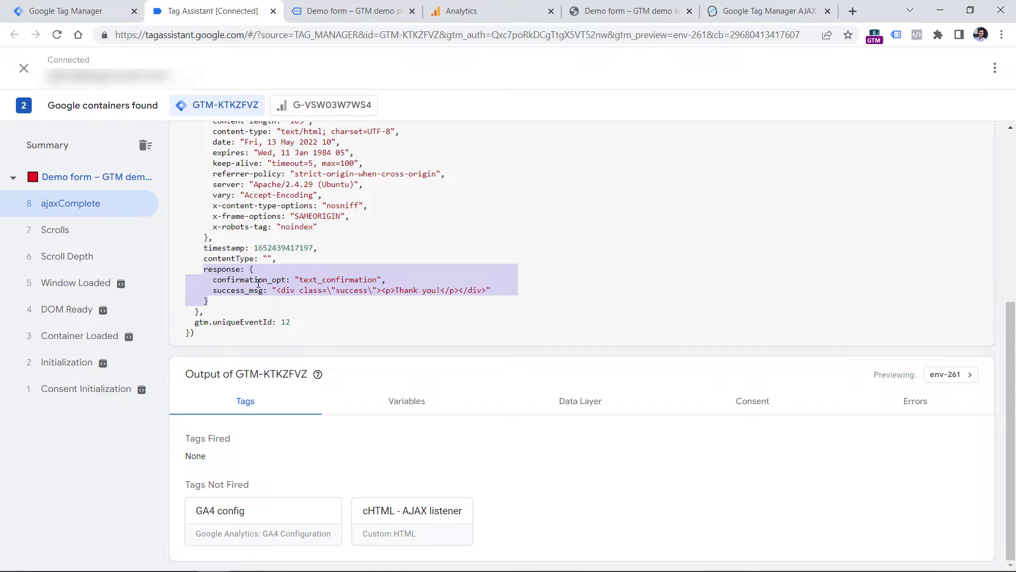
double_click(305, 280)
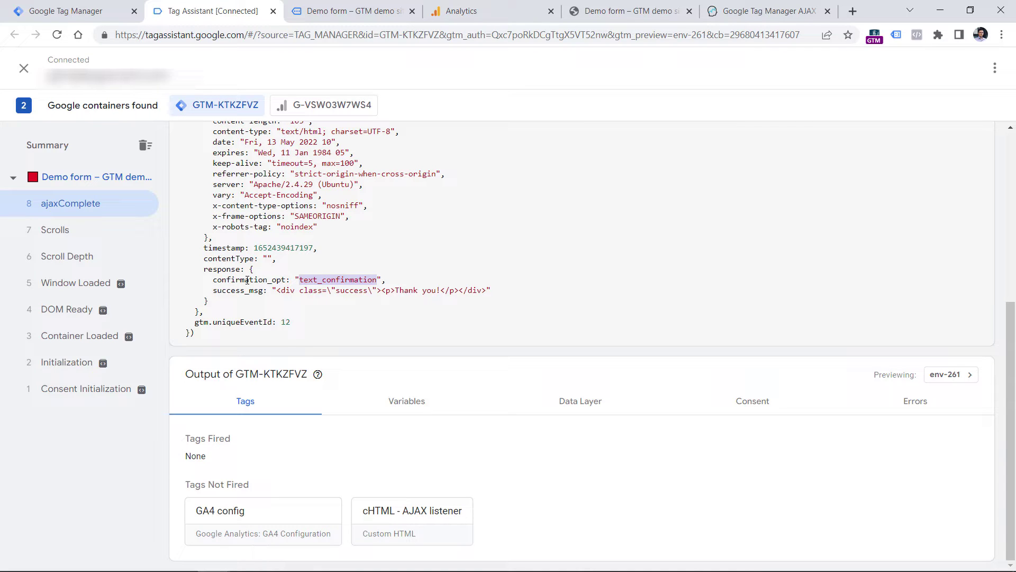
double_click(246, 280)
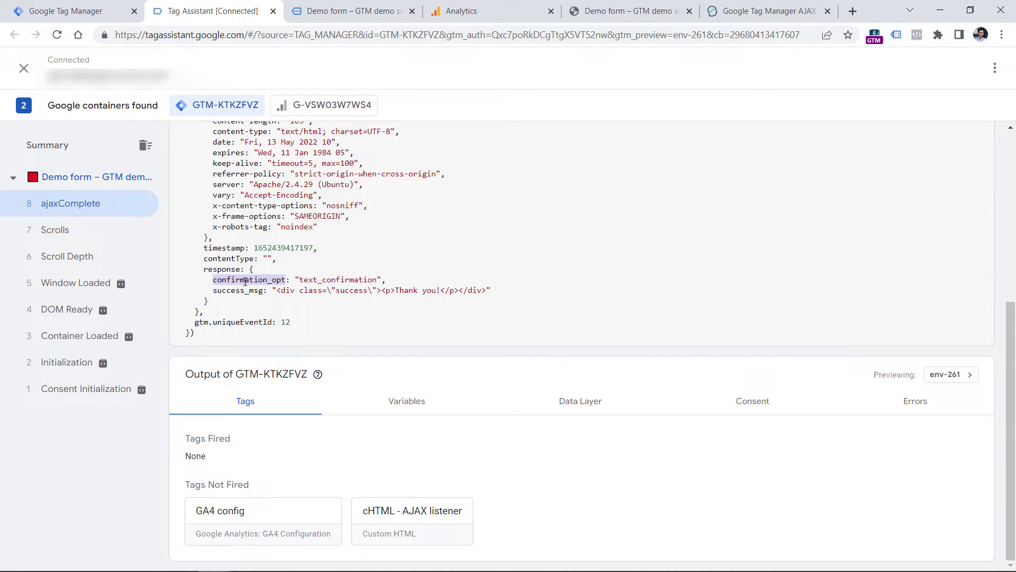
left_click(248, 280)
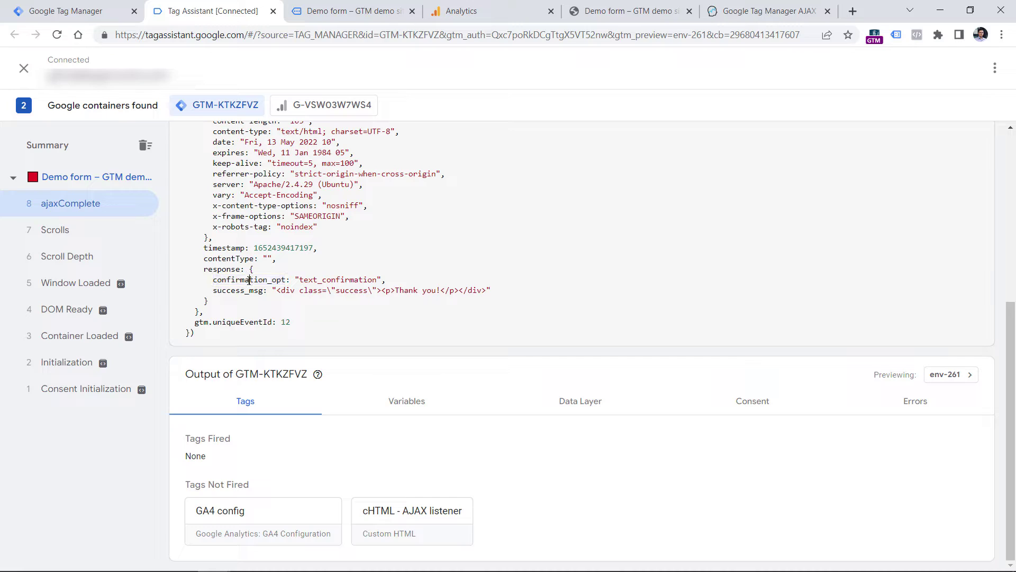
left_click_drag(215, 280, 286, 280)
left_click(223, 269)
left_click_drag(205, 270, 516, 292)
left_click(218, 301)
double_click(248, 290)
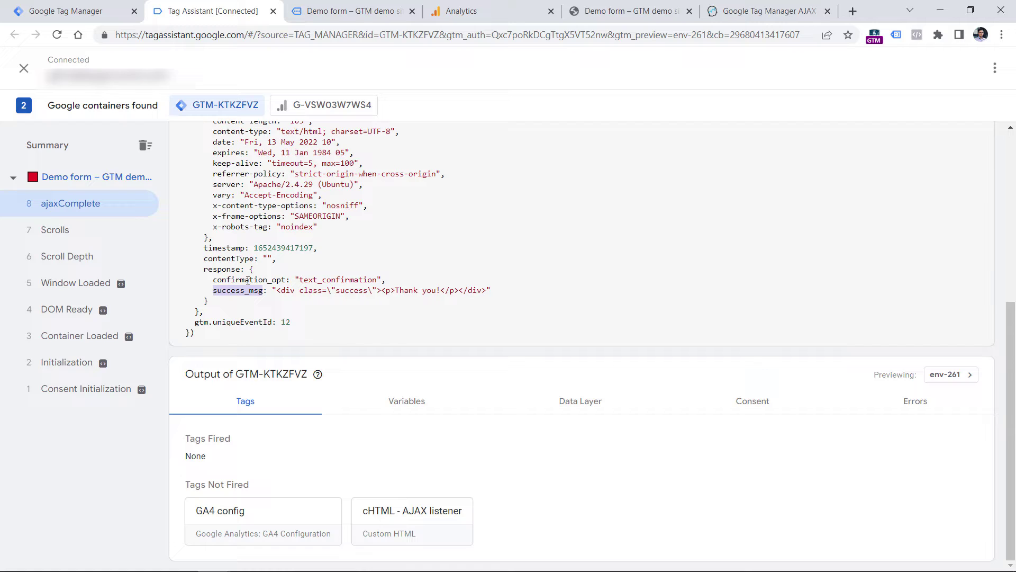
double_click(249, 280)
left_click(250, 279)
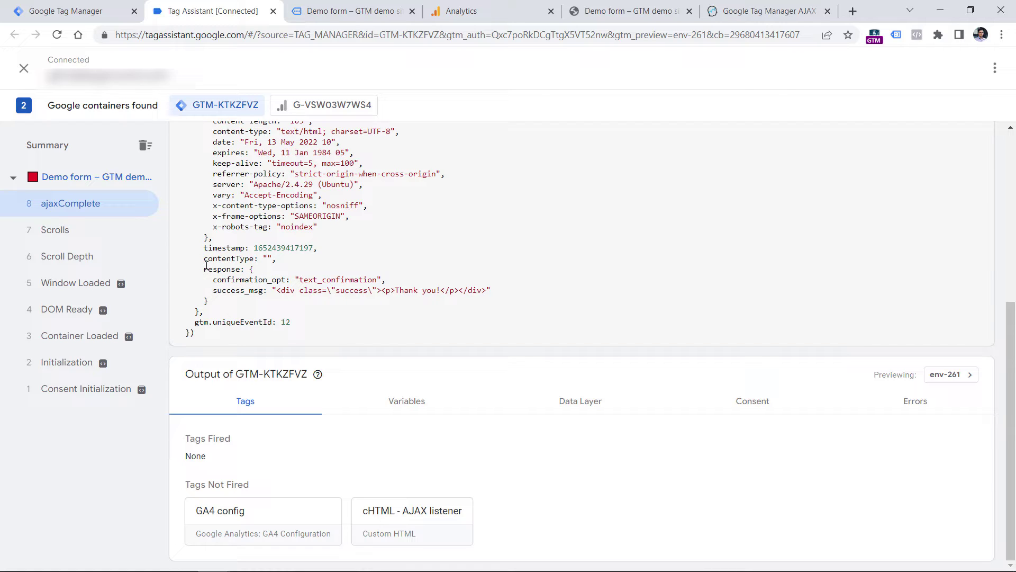
- Trace the key path from attributes through response down to confirmation_opt
double_click(219, 269)
scroll(219, 266, "up", 4)
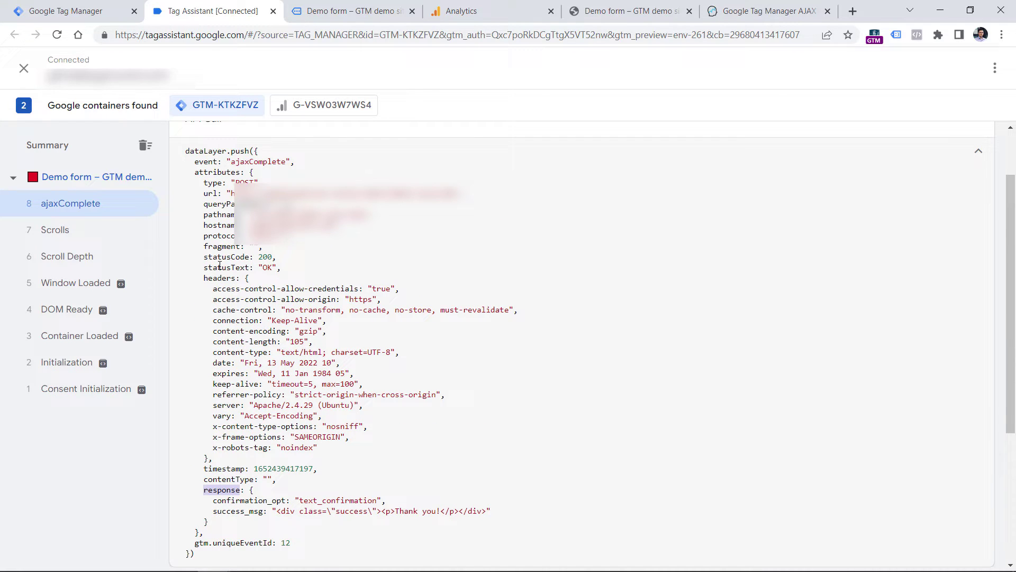
double_click(206, 172)
left_click(249, 173)
left_click_drag(252, 173, 241, 505)
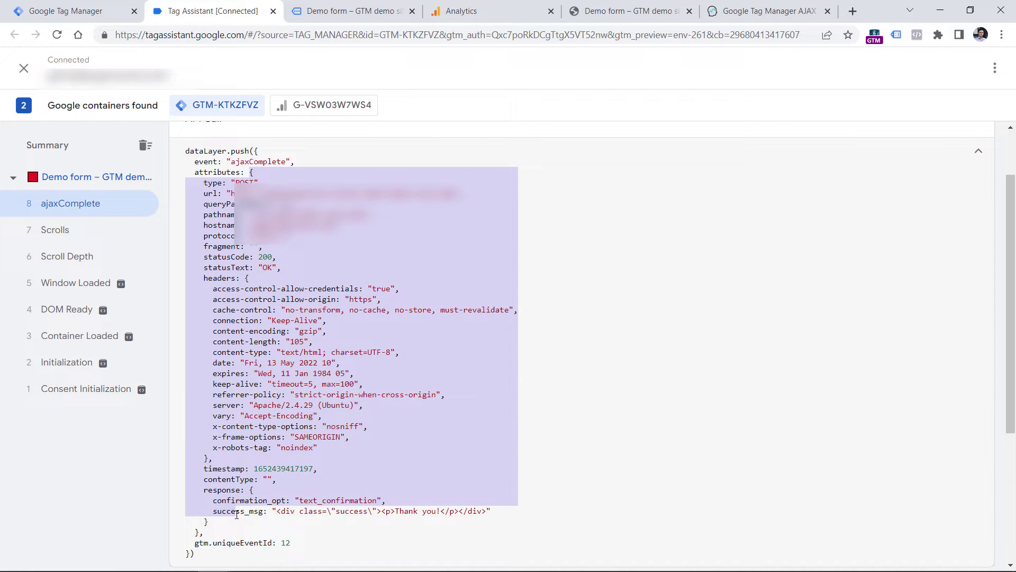
left_click_drag(236, 513, 208, 522)
left_click(208, 521)
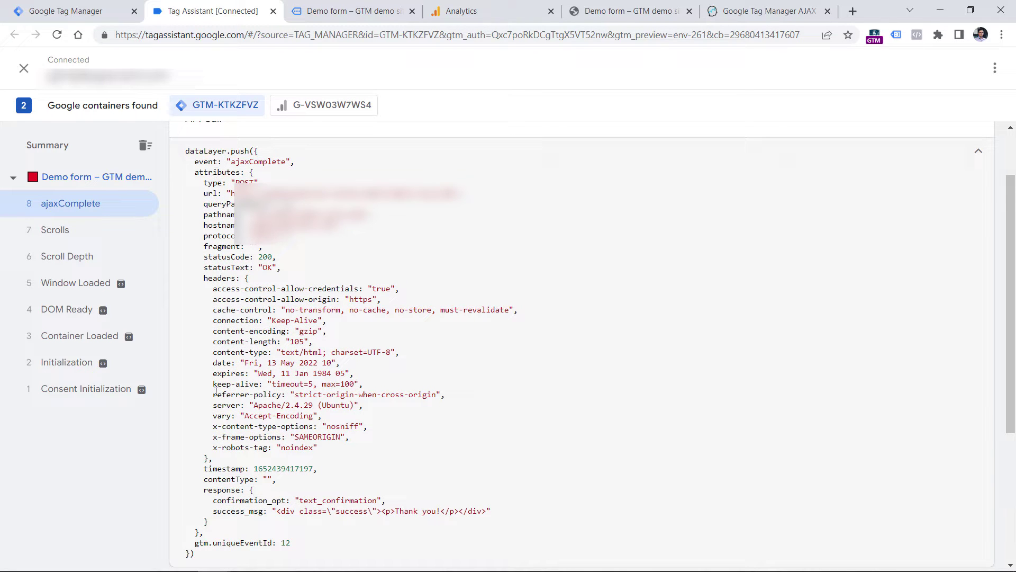
left_click_drag(203, 493, 208, 521)
left_click(205, 503)
double_click(252, 501)
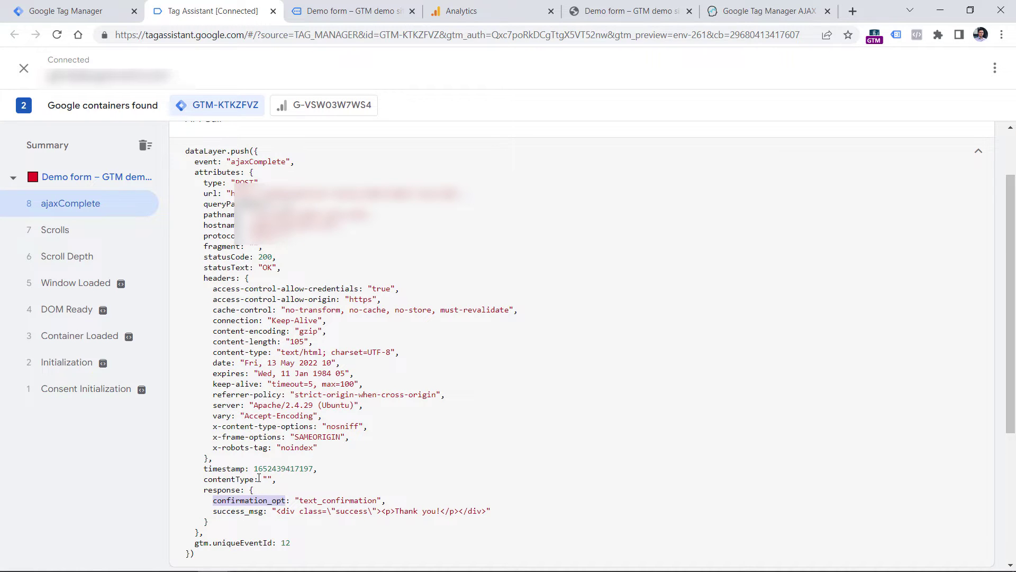
- Start a new Data Layer Variable and enter 'attributes.' as its name
left_click(68, 7)
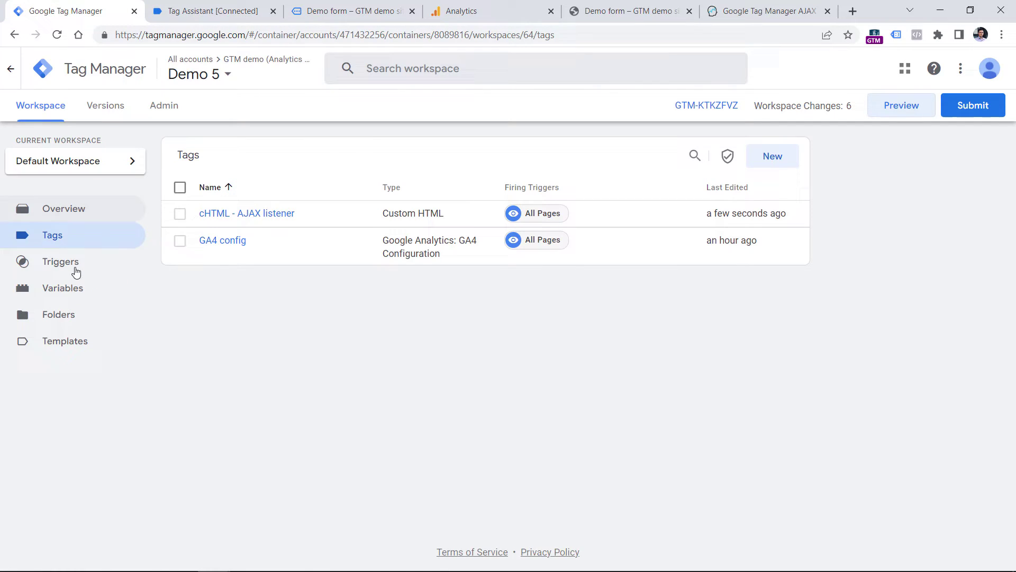
left_click(68, 286)
scroll(639, 229, "down", 2)
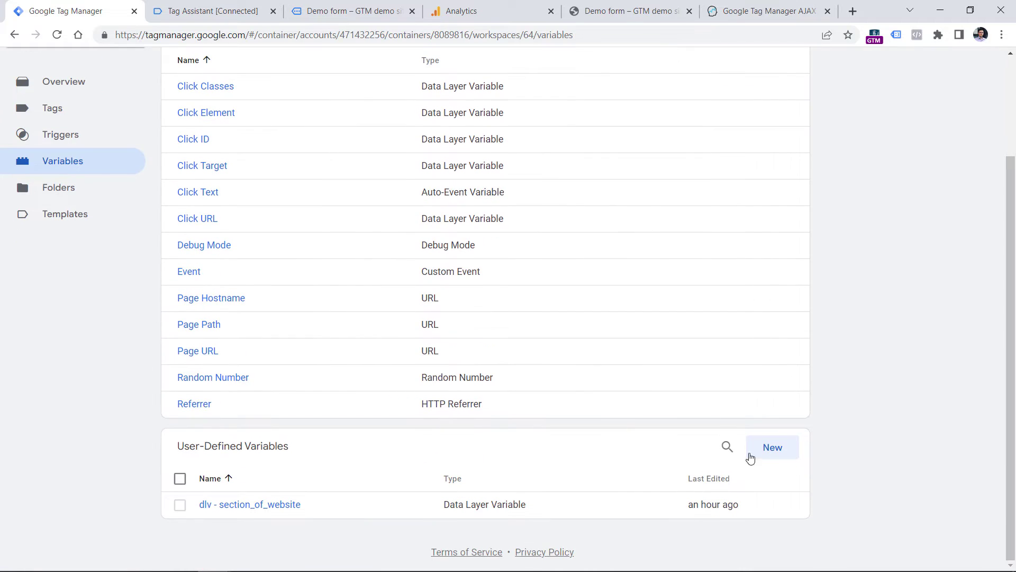
left_click(777, 450)
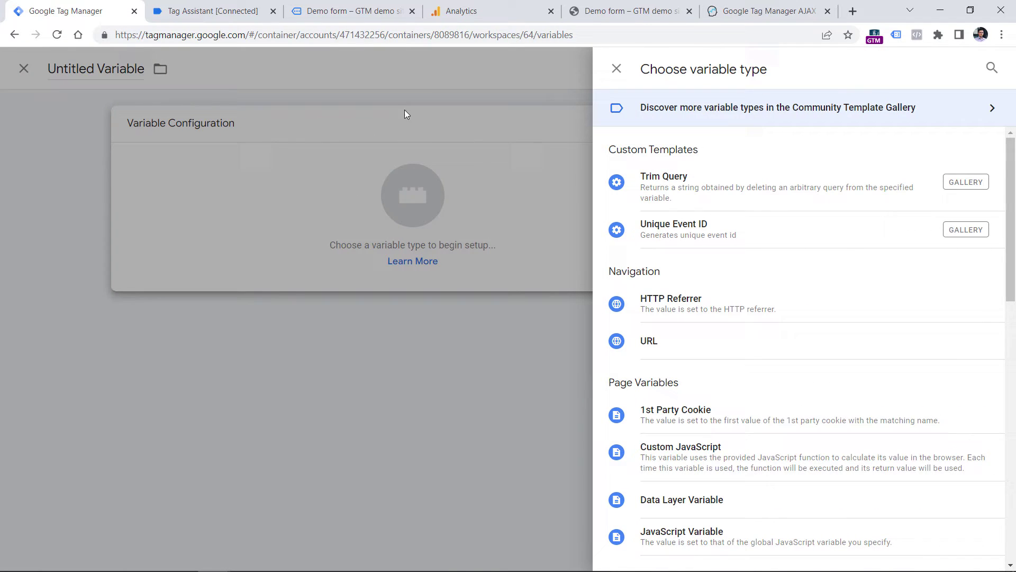
left_click(681, 503)
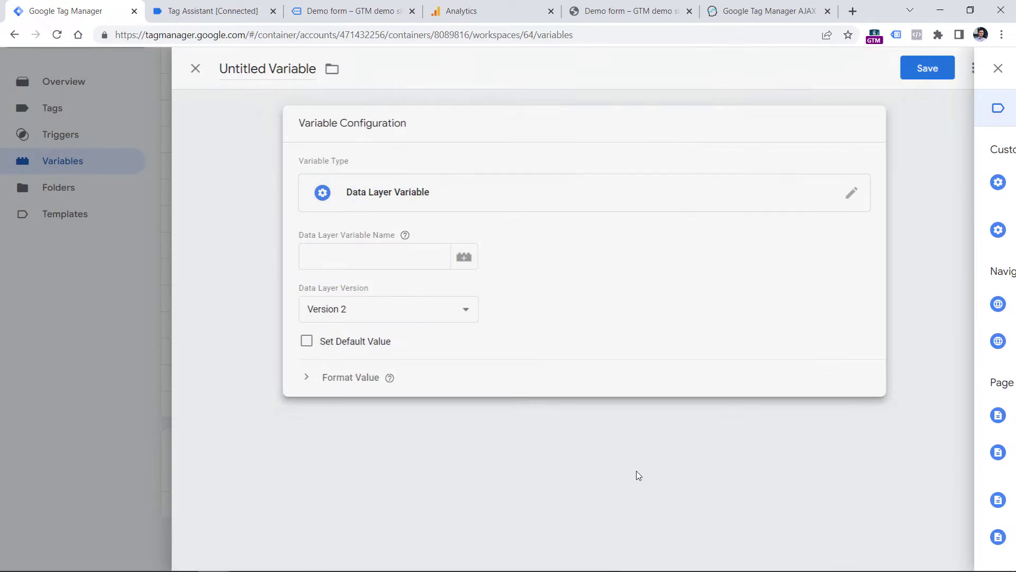
left_click(355, 254)
type("attributes.")
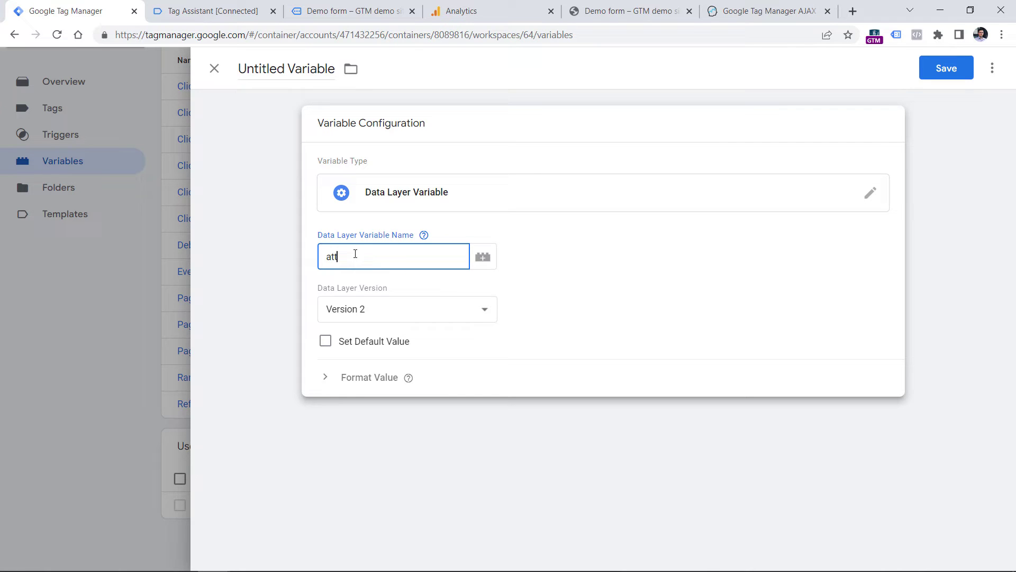
- Complete the name as attributes.response.confirmation_opt using keys copied from Tag Assistant
left_click(215, 9)
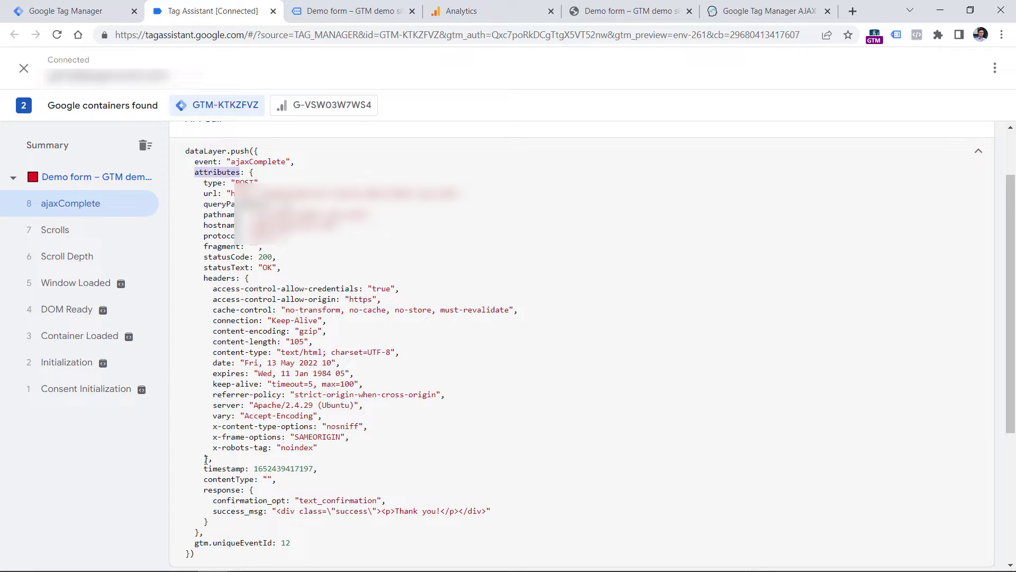
double_click(211, 490)
key("ctrl+c")
key("ctrl+shift+Tab")
key("ctrl+v")
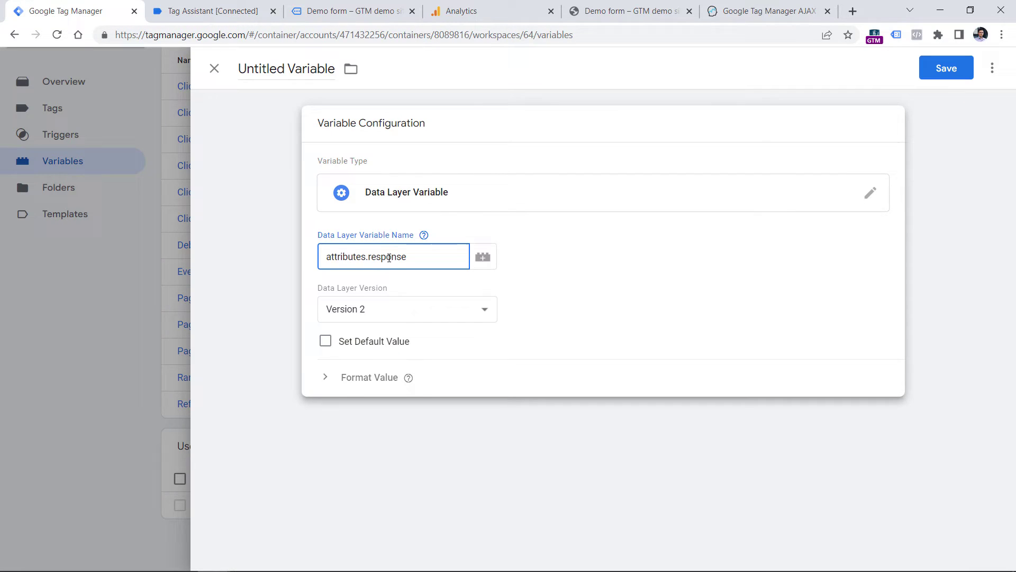
key("ctrl+Tab")
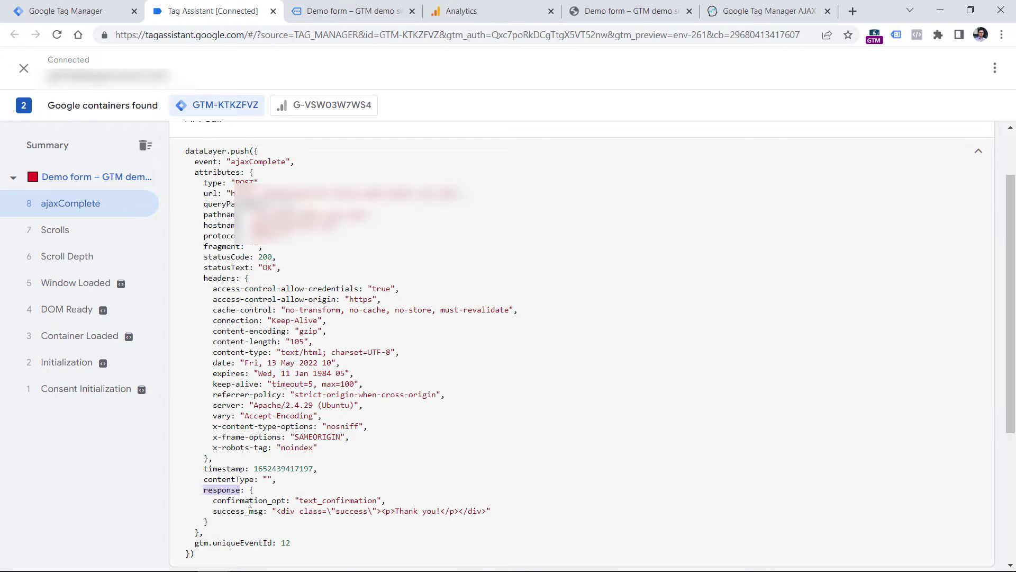
double_click(249, 500)
right_click(250, 502)
left_click(277, 405)
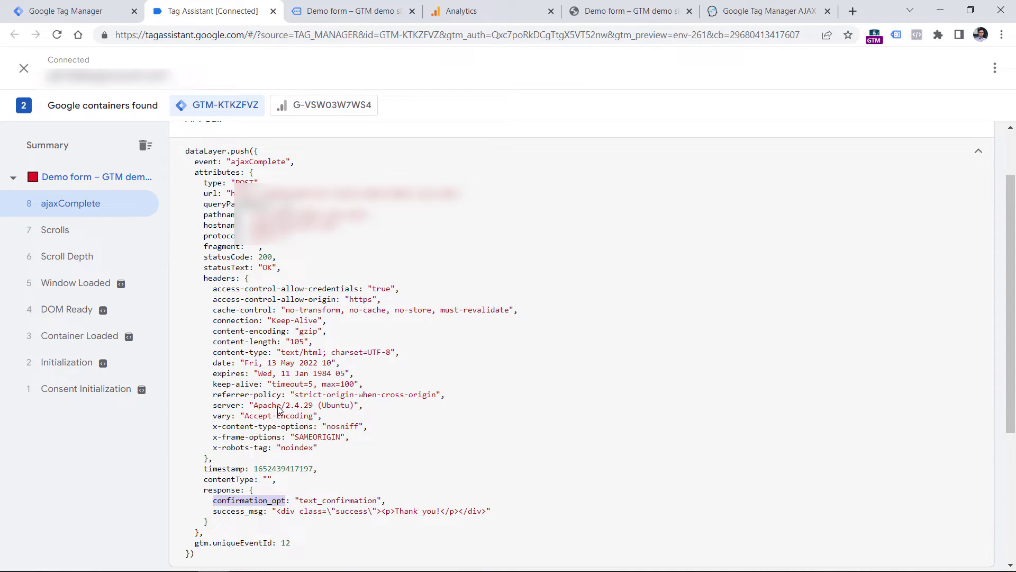
key("ctrl+shift+Tab")
type(".")
key("ctrl+v")
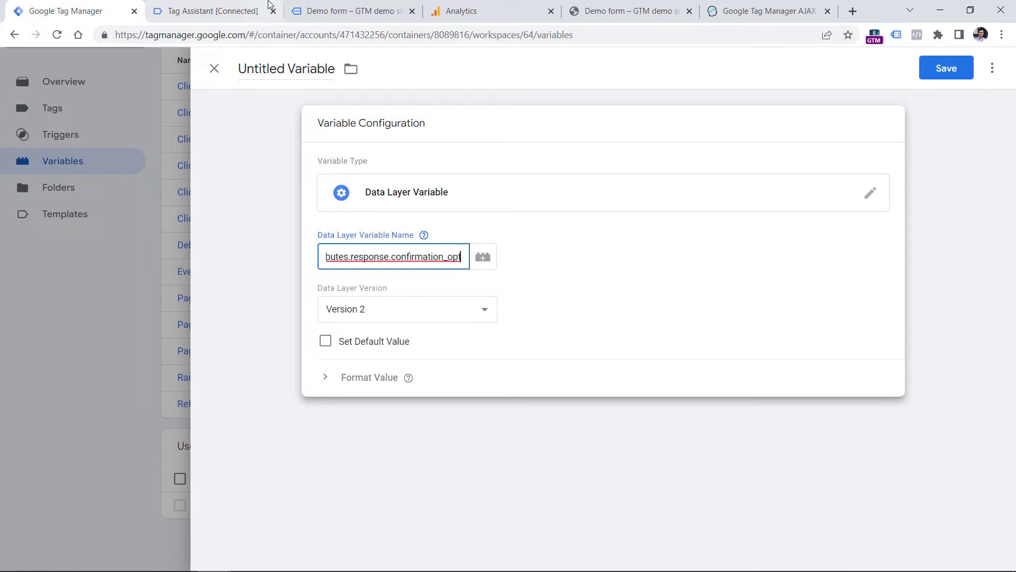
- Title the variable 'dlv - attributes.response.confirmation_opt' and save it
key("ctrl+Tab")
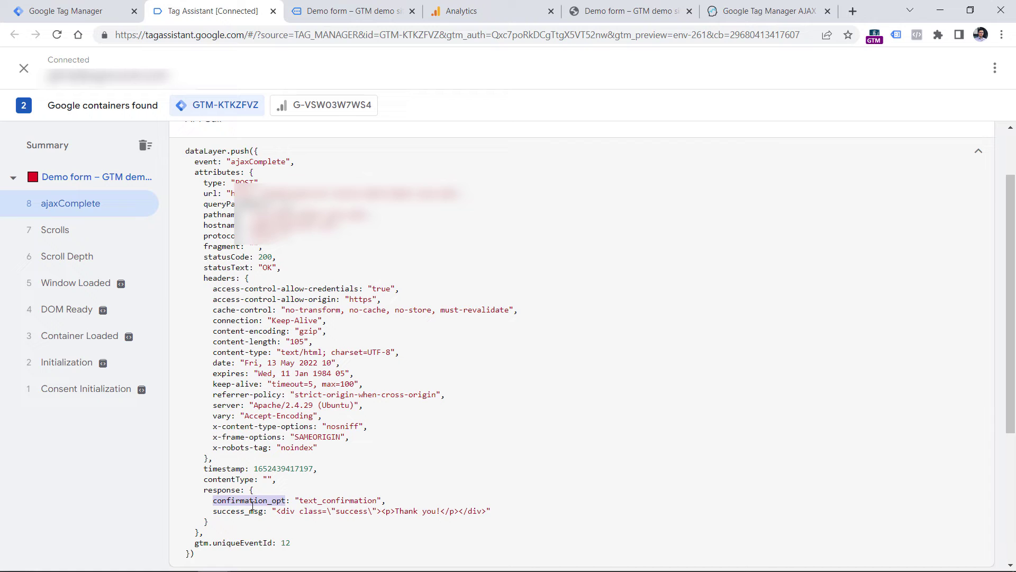
left_click_drag(213, 501, 283, 501)
key("ctrl+1")
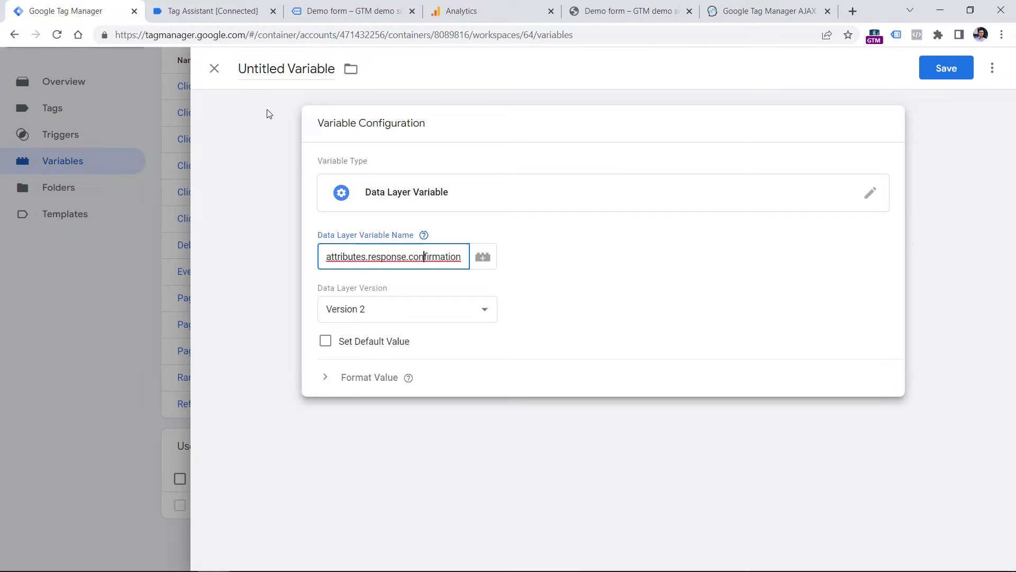
left_click(264, 68)
type("dlv -")
key("ctrl+v")
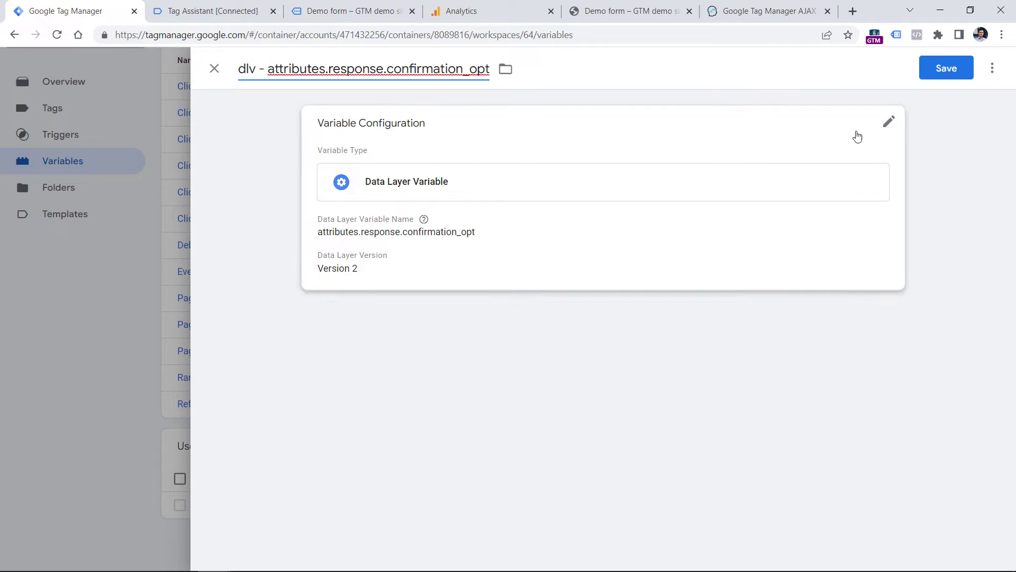
left_click(946, 68)
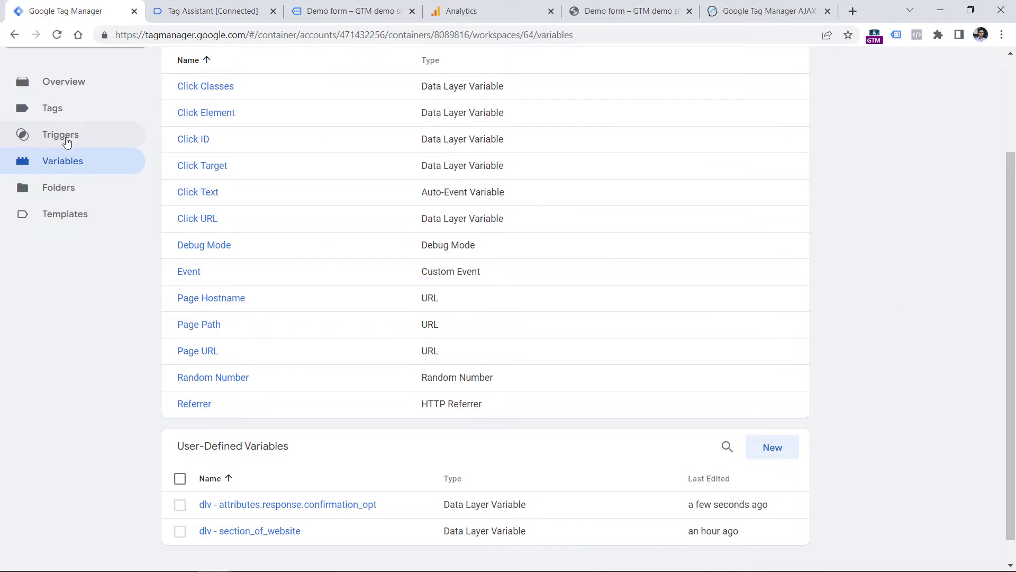
- Verify in Tag Assistant that confirmation_opt equals text_confirmation in the ajaxComplete response
key("ctrl+2")
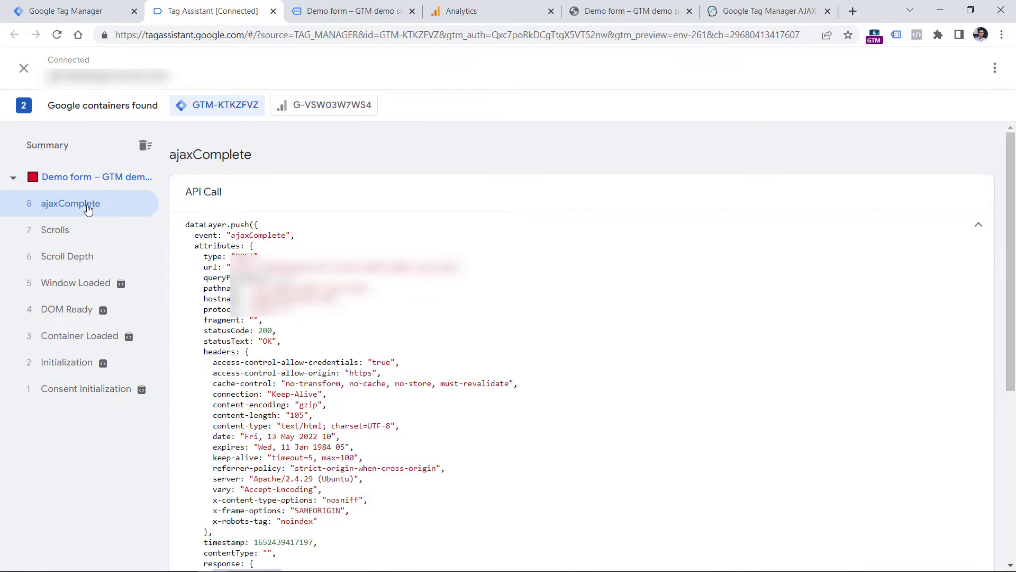
scroll(371, 344, "down", 4)
left_click_drag(245, 353, 394, 359)
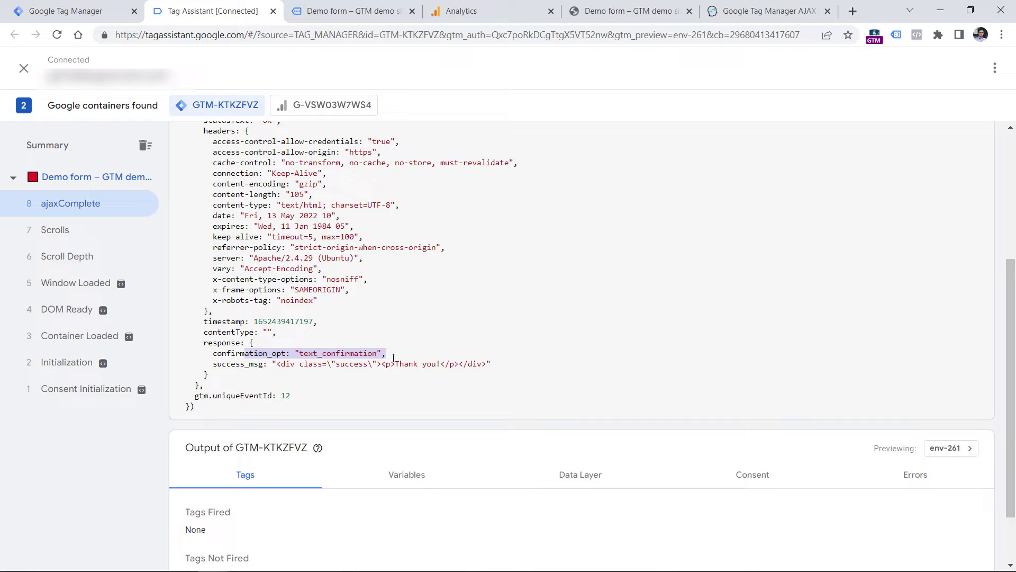
left_click(393, 358)
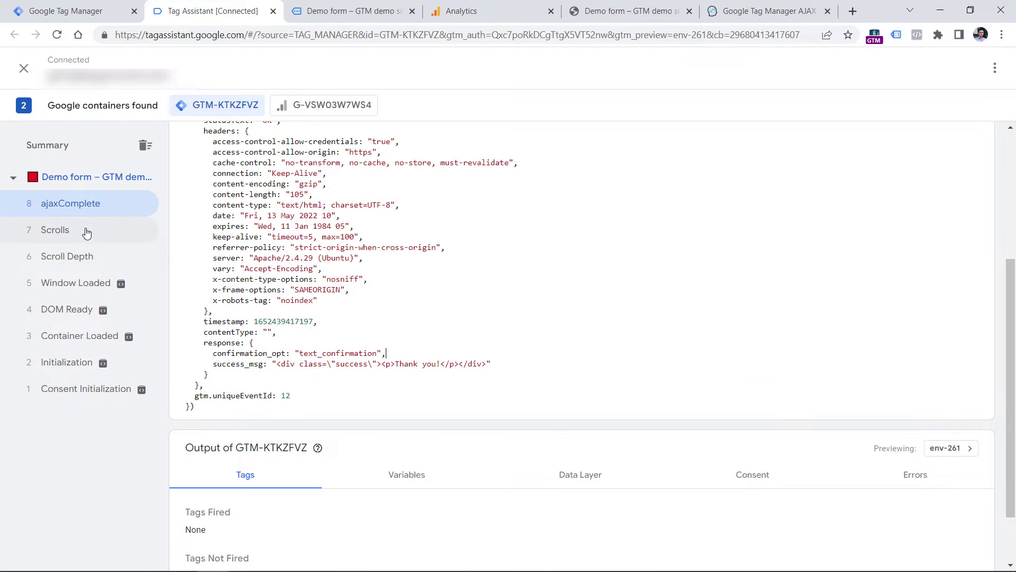
left_click_drag(208, 353, 394, 350)
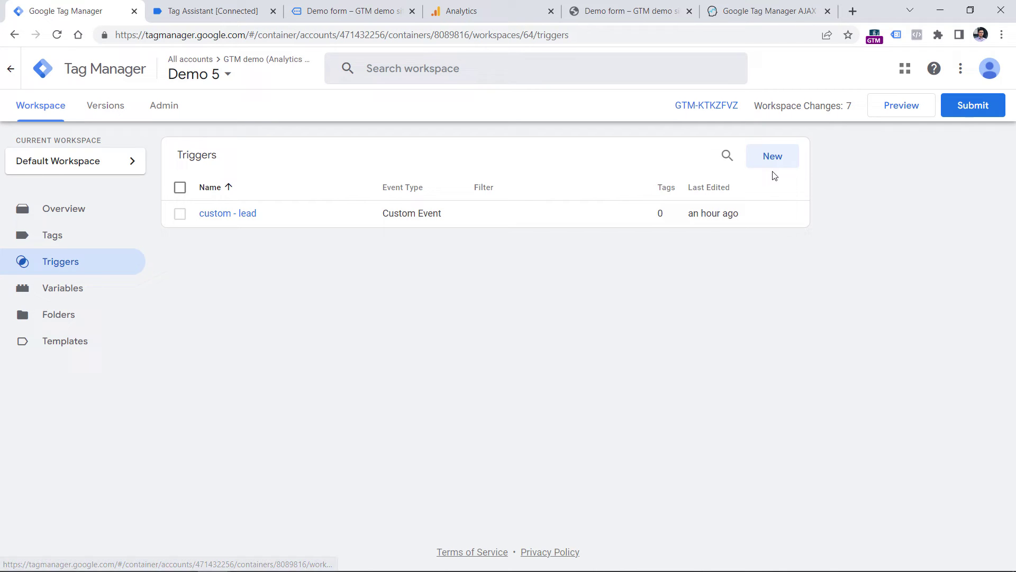
- Create a Custom Event trigger with event name ajaxComplete copied from Tag Assistant
left_click(781, 162)
left_click(390, 165)
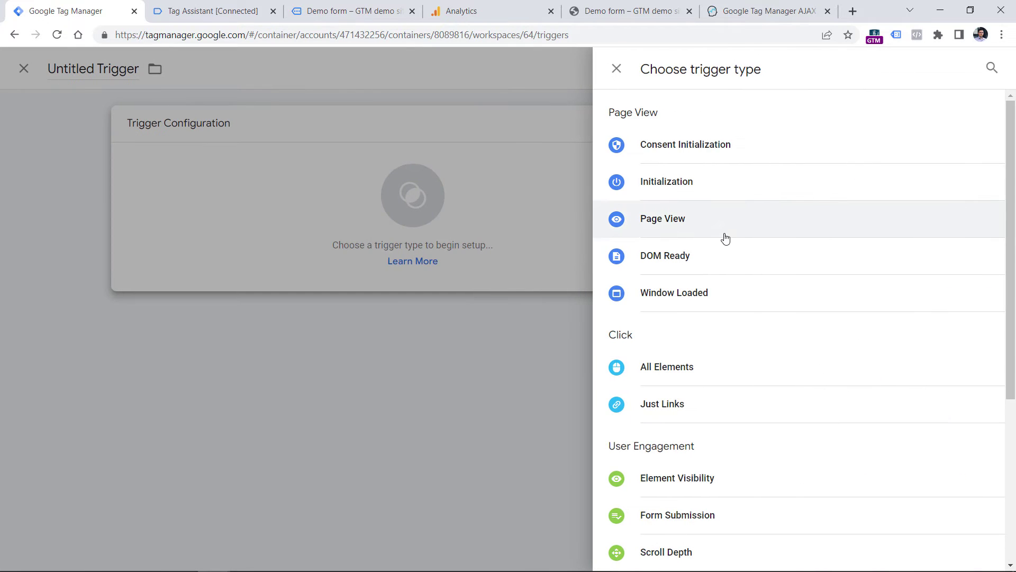
scroll(714, 265, "down", 4)
left_click(680, 444)
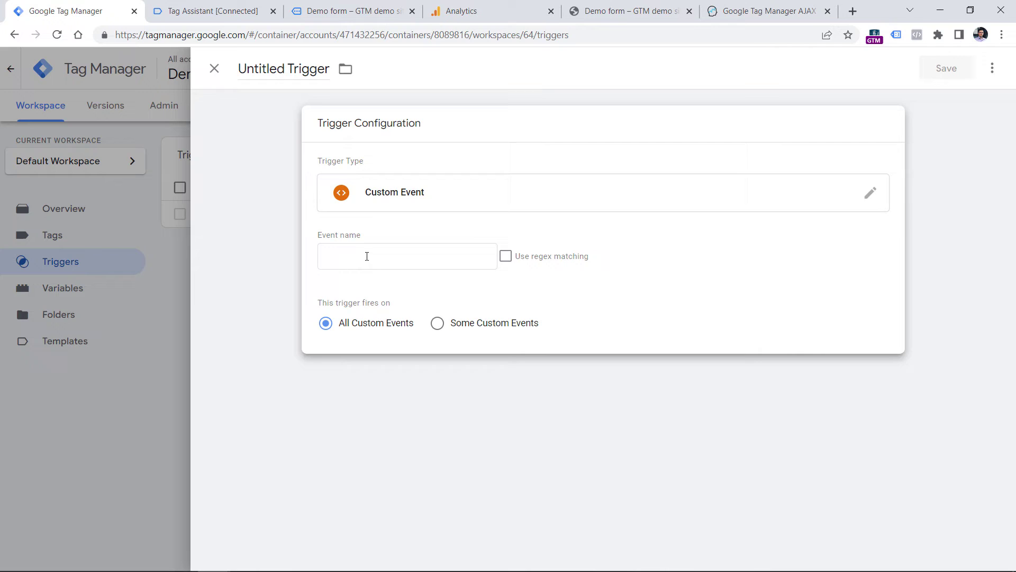
left_click(180, 11)
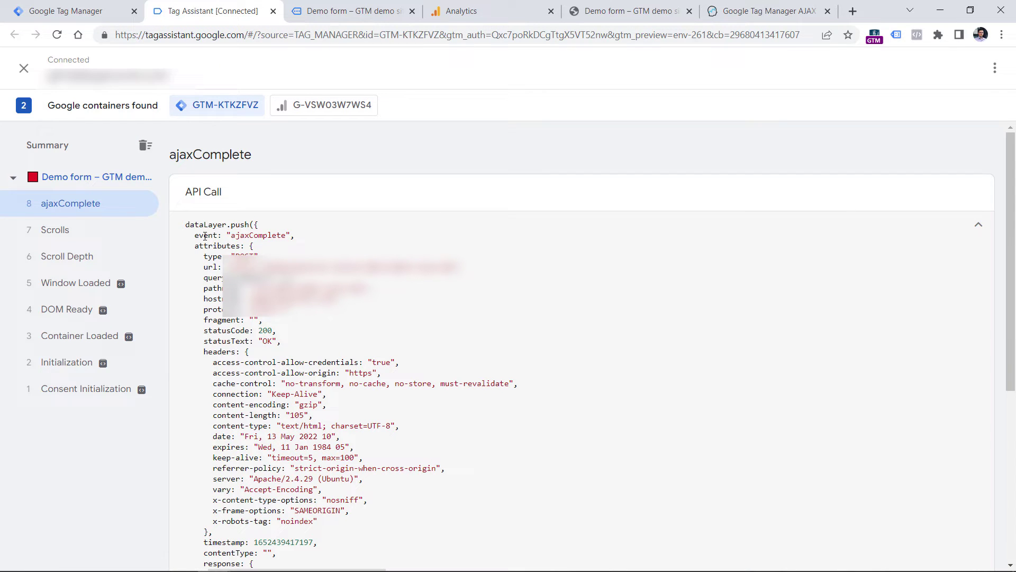
double_click(255, 236)
right_click(256, 237)
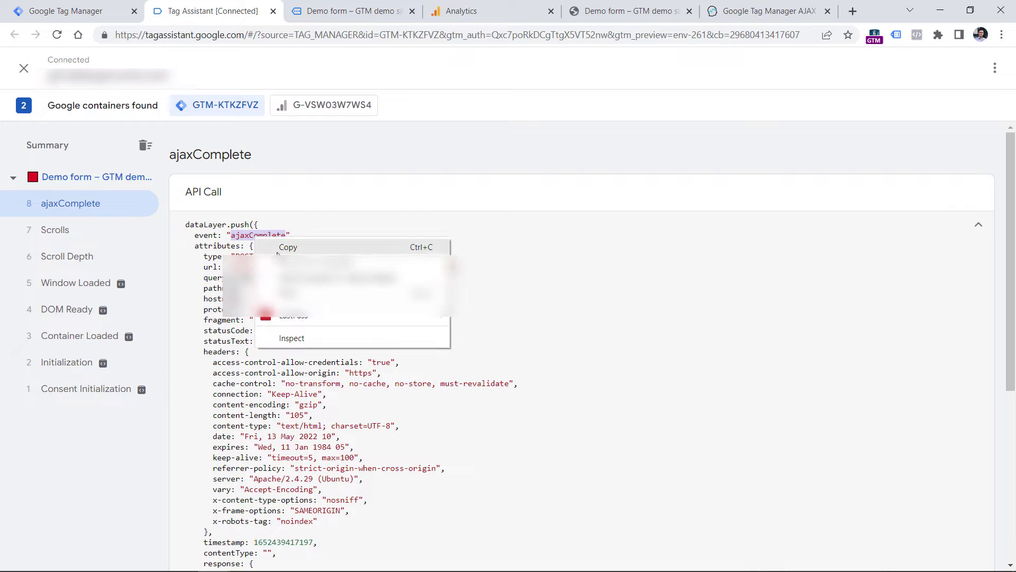
left_click(277, 248)
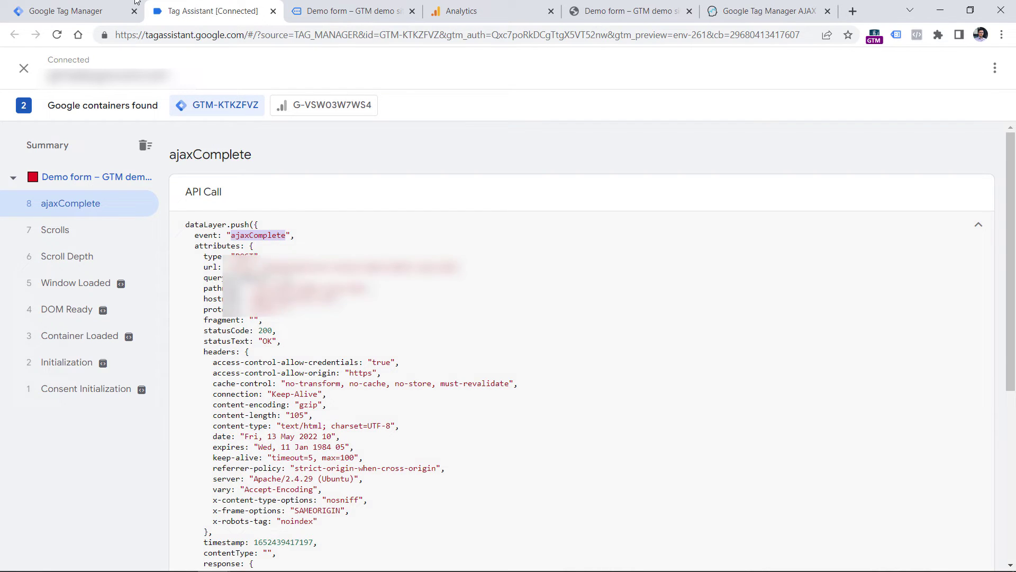
key("ctrl+1")
key("ctrl+v")
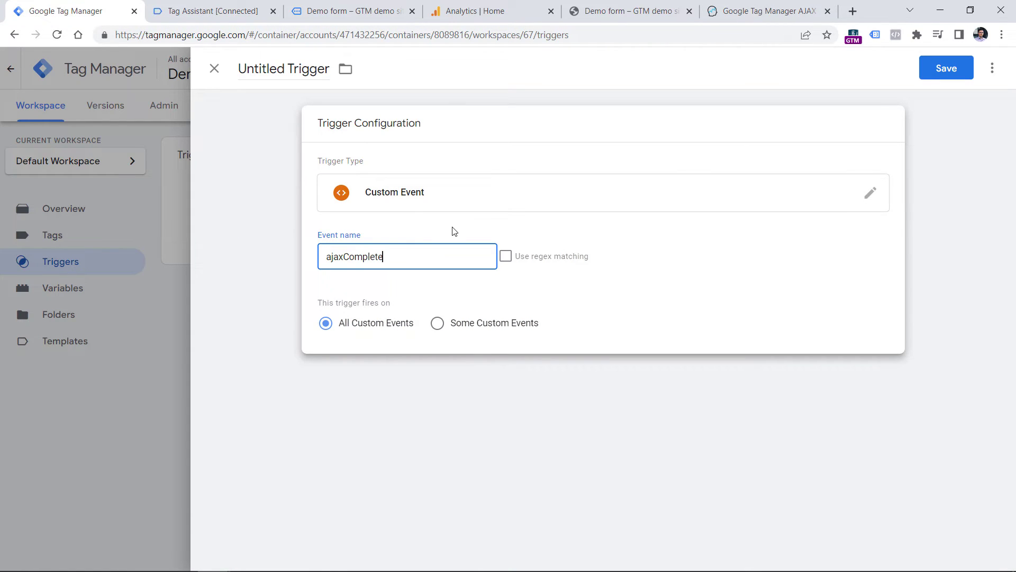
- Limit it to dlv - attributes.response.confirmation_opt contains text_confirmation, rename, and save
left_click(438, 323)
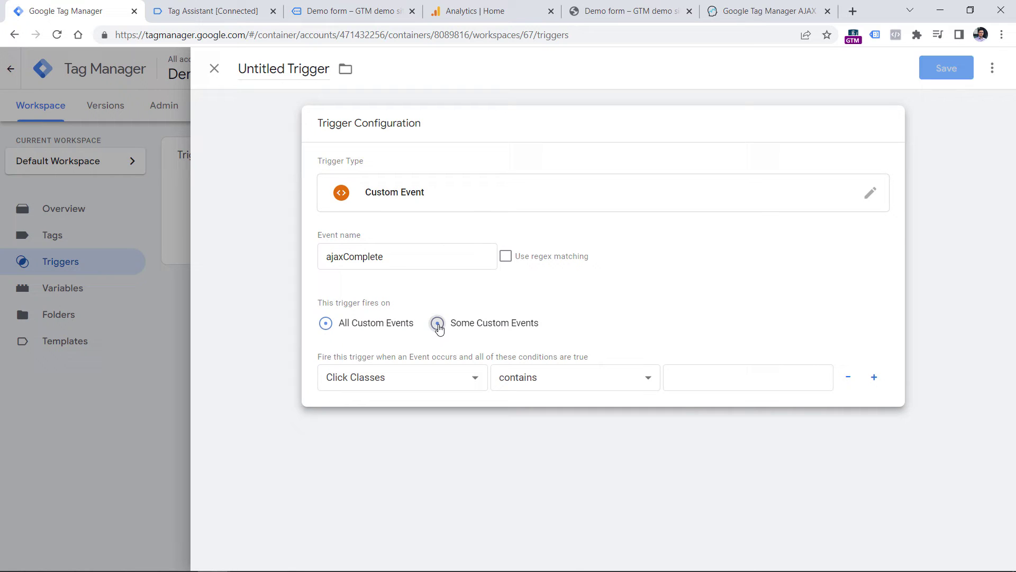
left_click(444, 379)
left_click(386, 243)
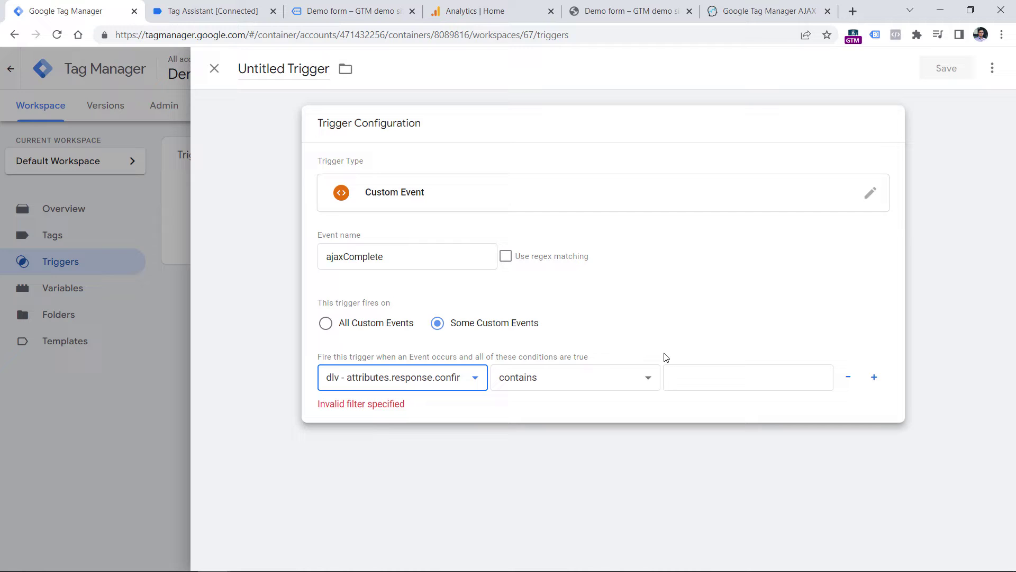
left_click(710, 370)
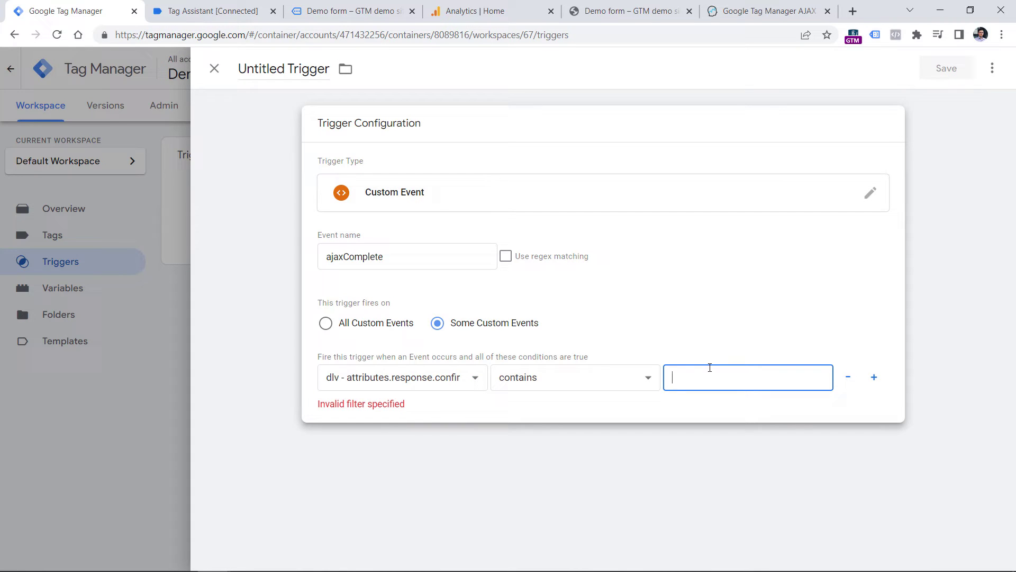
type("text_confirmati")
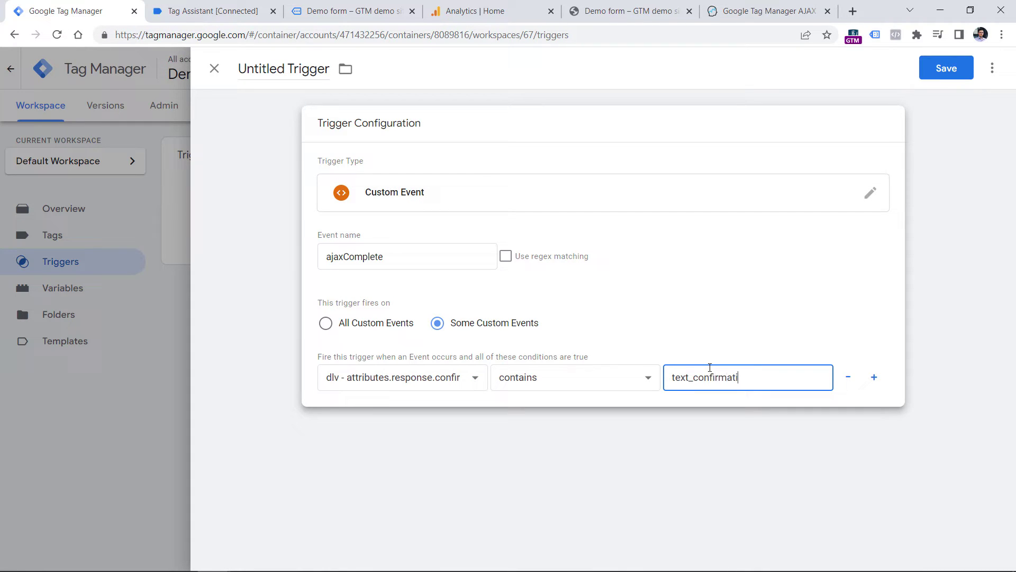
type("on")
double_click(299, 69)
key("ctrl+a")
key("ctrl+v")
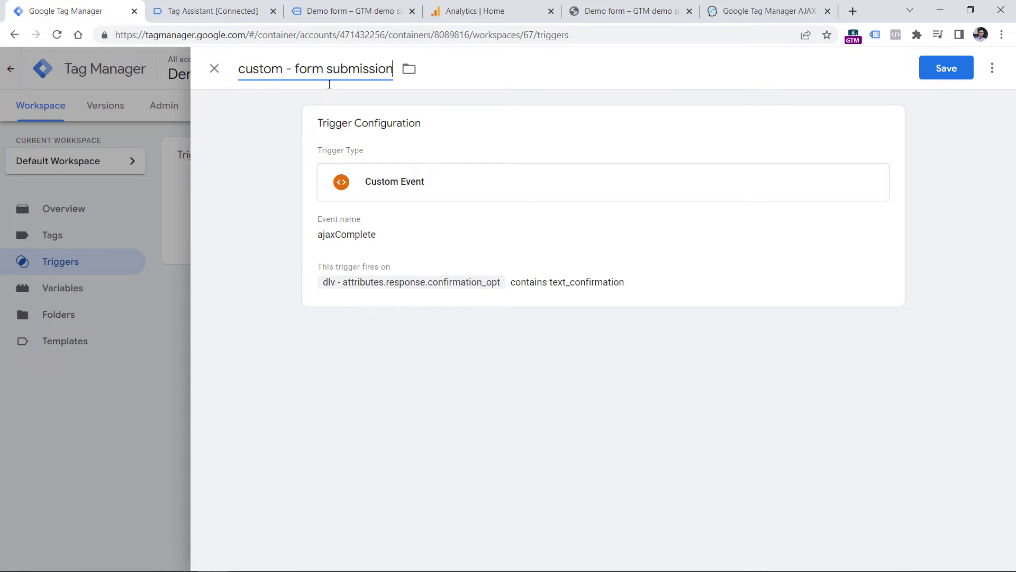
left_click(940, 76)
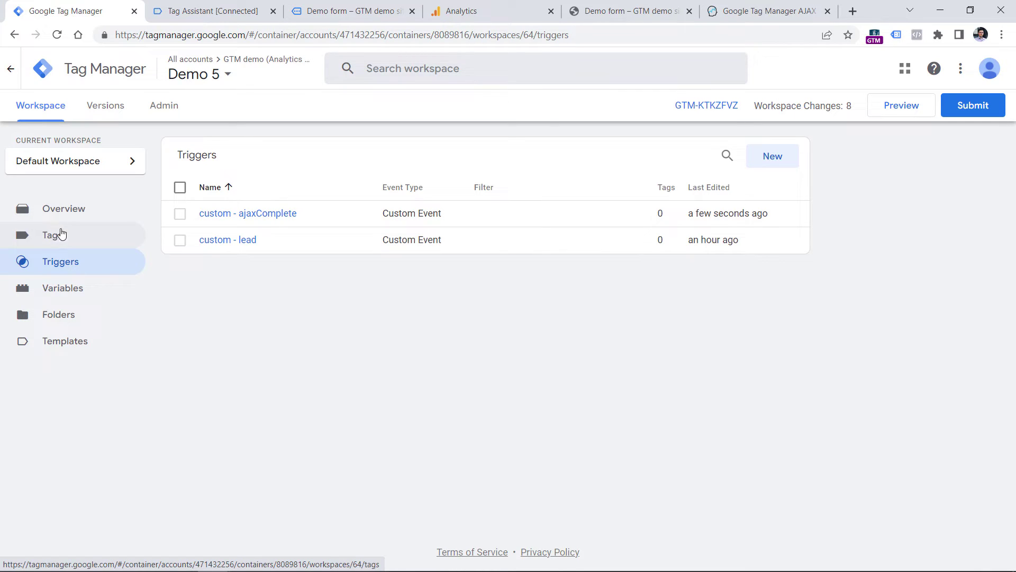
- Create a GA4 Event tag using the GA4 config tag with event name generate_lead
left_click(55, 237)
left_click(771, 161)
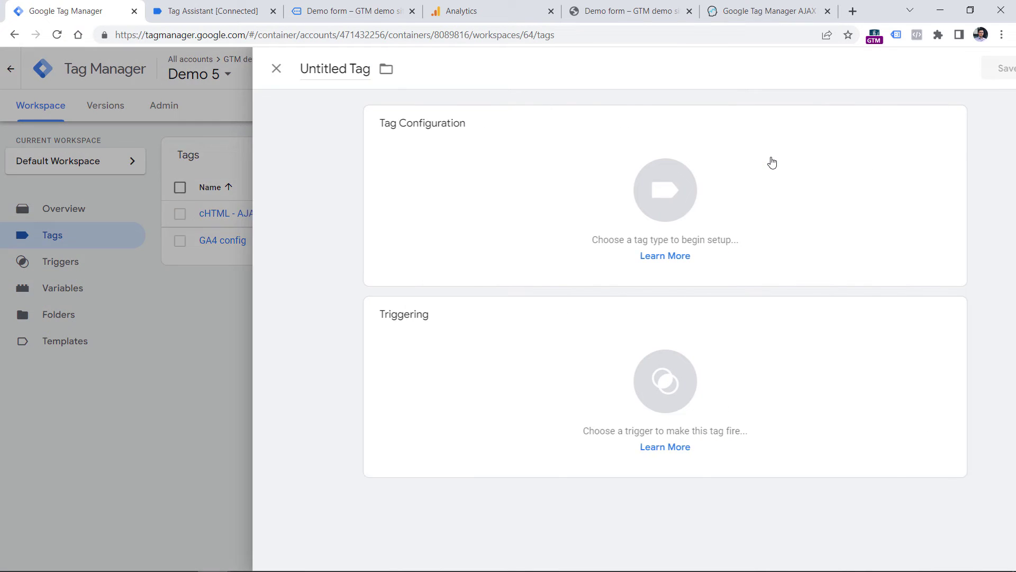
left_click(390, 183)
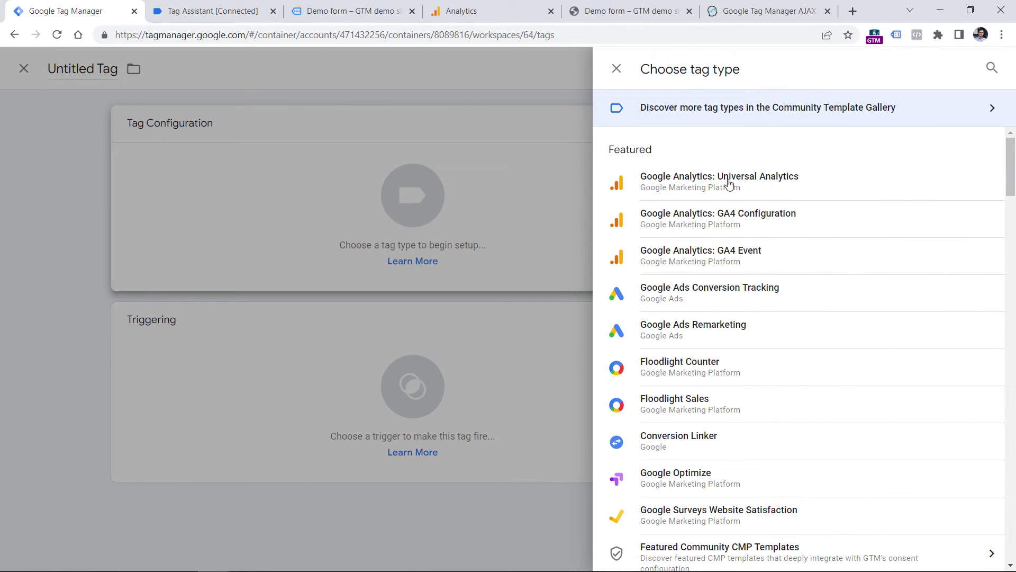
left_click(701, 263)
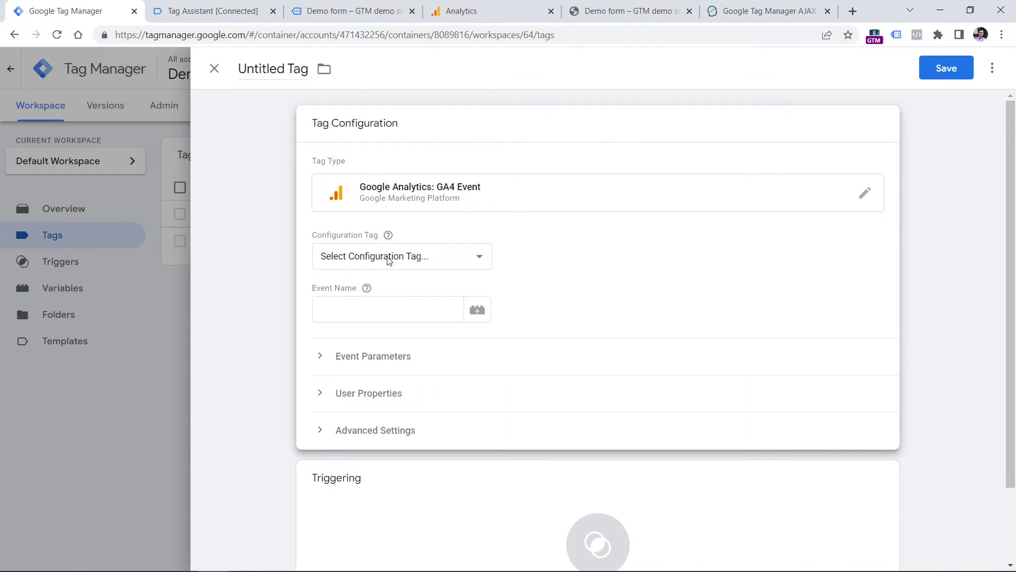
left_click(388, 259)
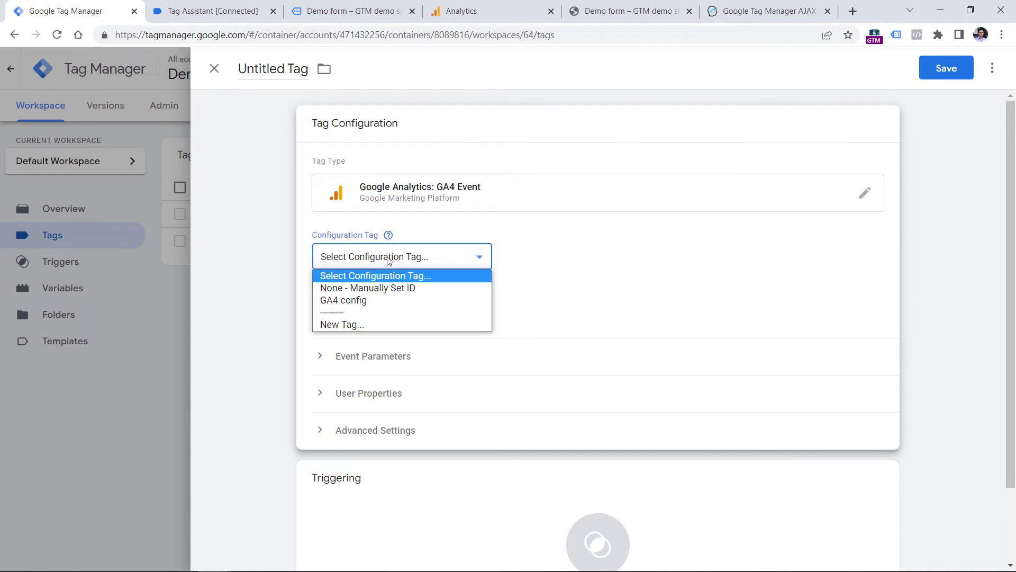
left_click(343, 301)
left_click(400, 311)
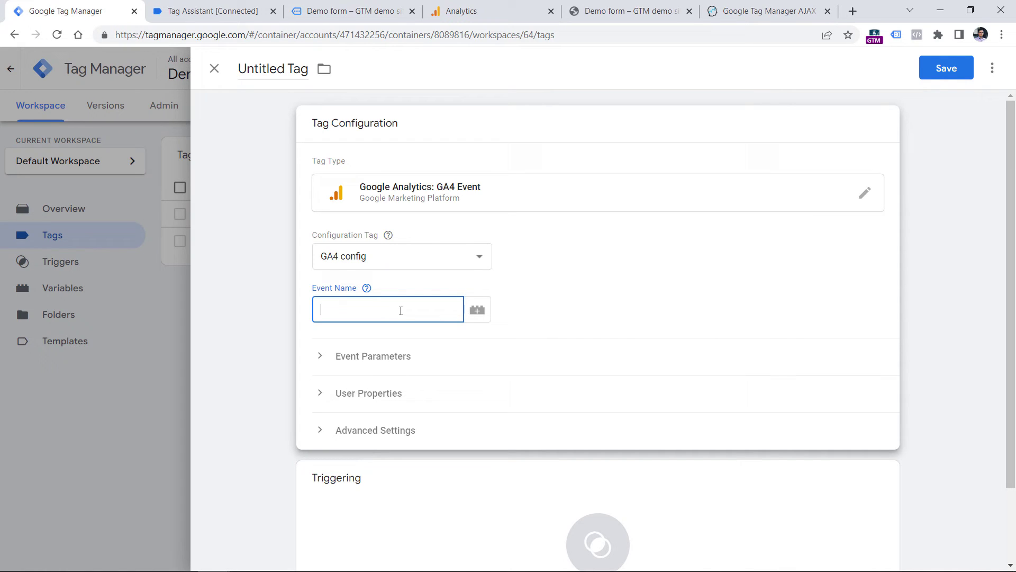
type("generate_lead")
left_click(529, 324)
- Fire it on custom - ajaxComplete, name it 'GA4 event - generate_lead', and save
scroll(540, 369, "down", 2)
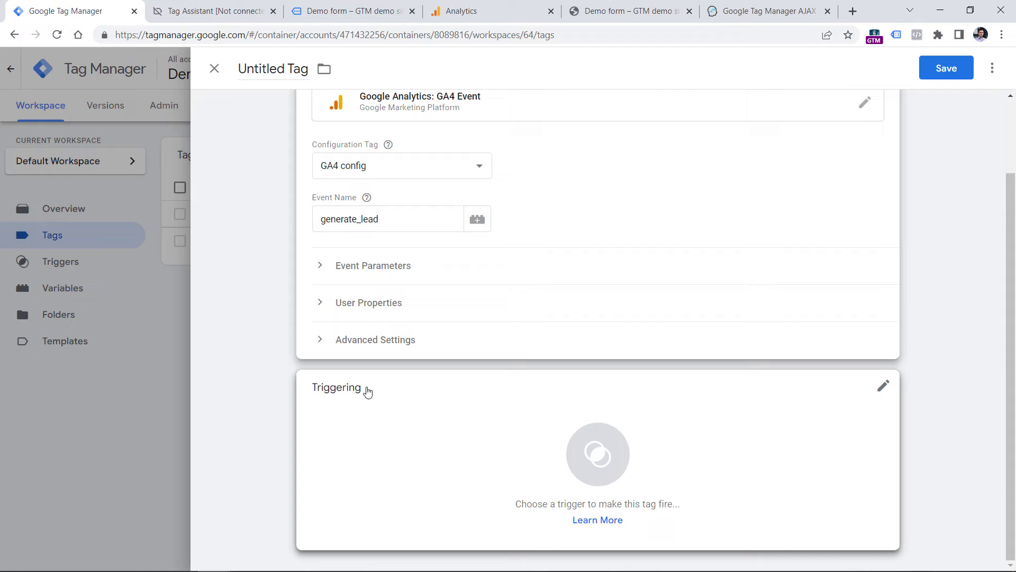
left_click(425, 424)
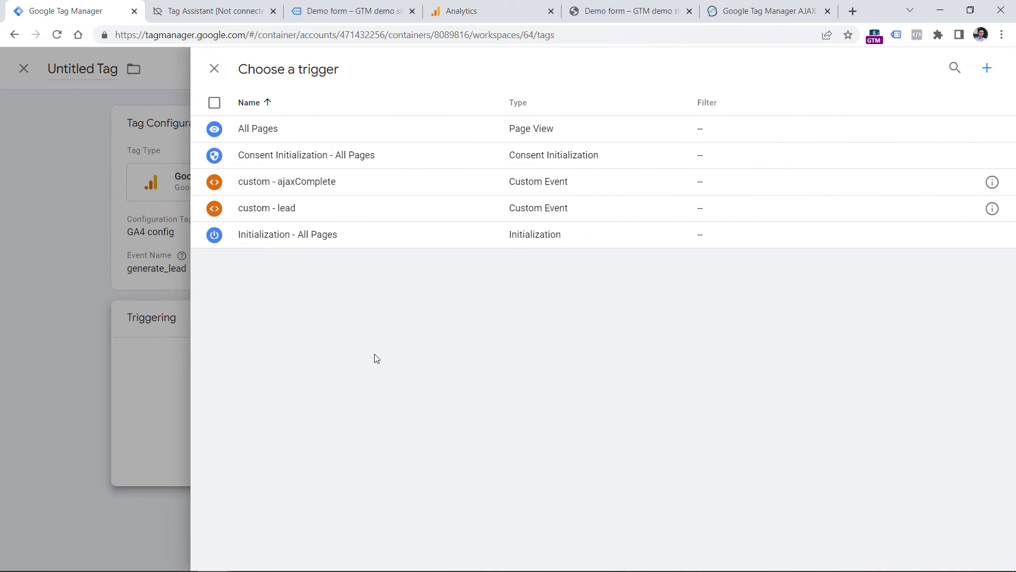
left_click(284, 183)
left_click(262, 68)
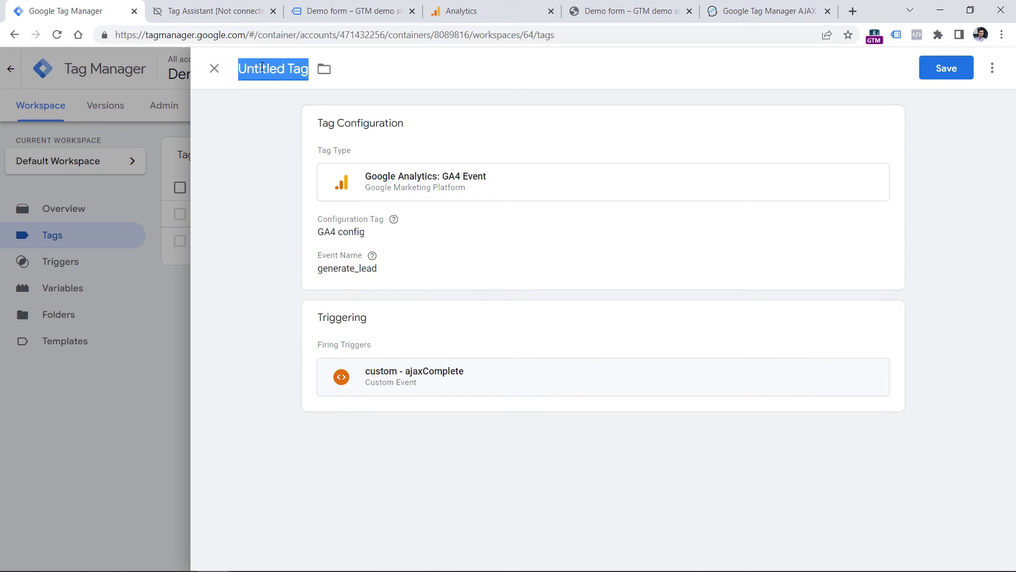
type("GA4 event - generate_")
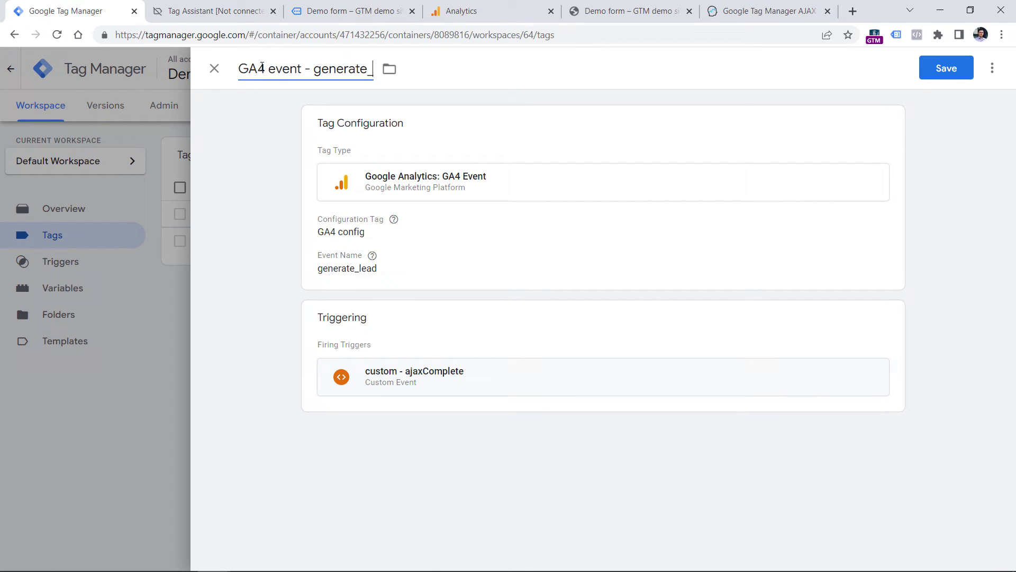
type("lead")
left_click(947, 68)
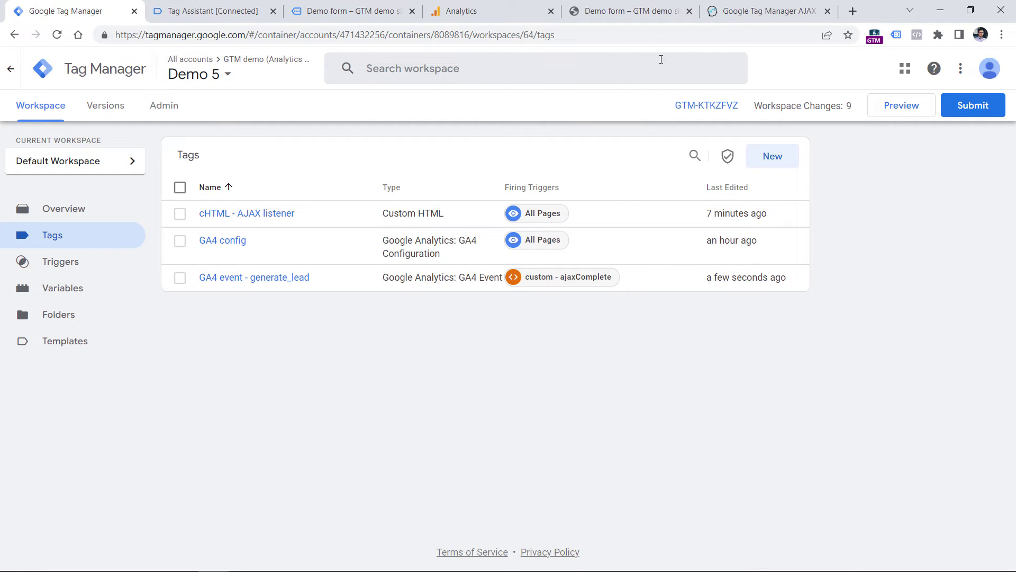
- Start a GTM preview session, connect Tag Assistant, and go to the demo form page
left_click(905, 115)
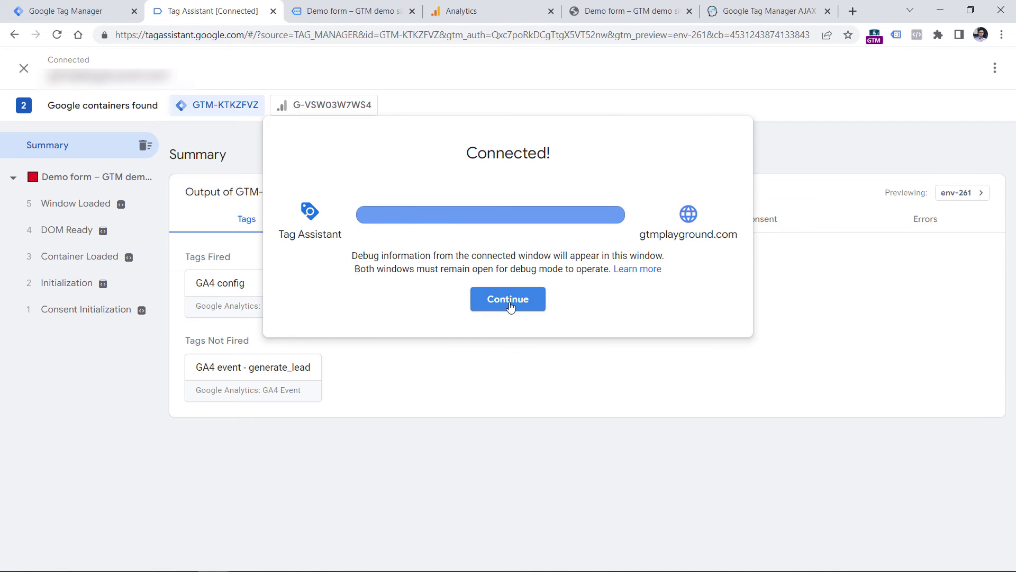
left_click(508, 299)
left_click(352, 10)
scroll(390, 270, "down", 4)
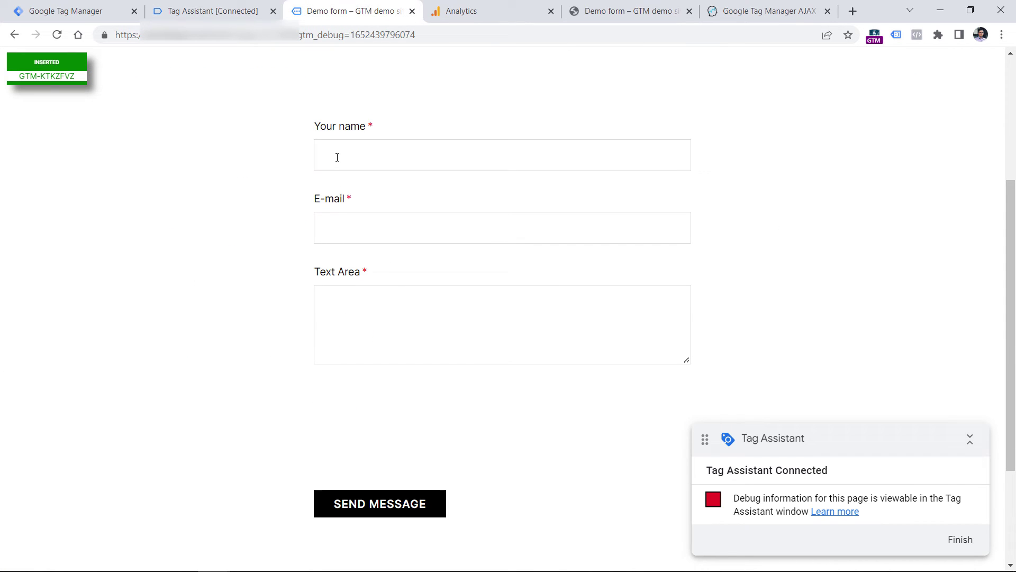
- Submit the demo form with test values and confirm 'GA4 event - generate_lead' fired on ajaxComplete
left_click(337, 157)
type("asd")
key("Tab")
type("asd@asd.com")
key("Tab")
type("asdad")
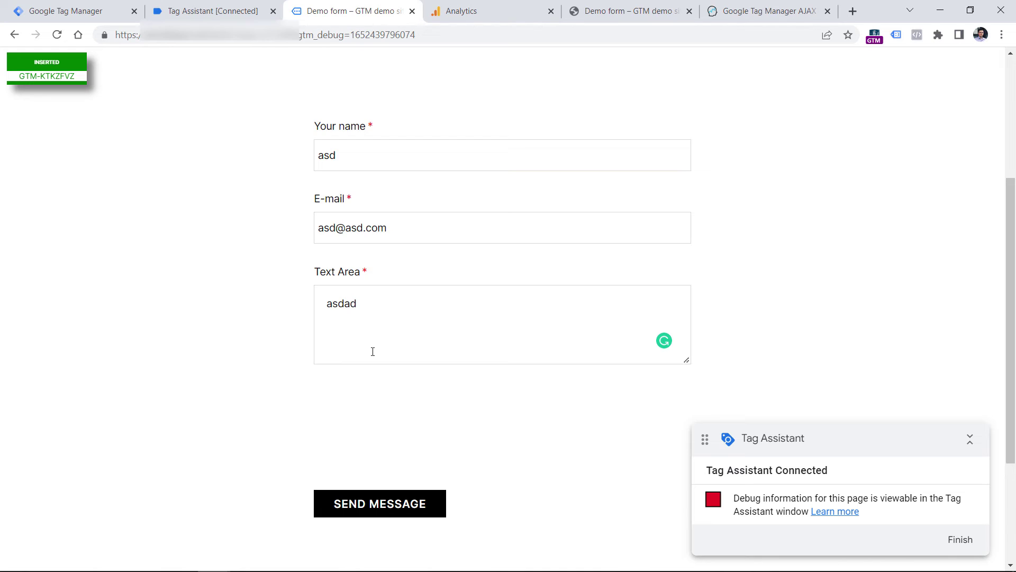
key("Return")
left_click(217, 8)
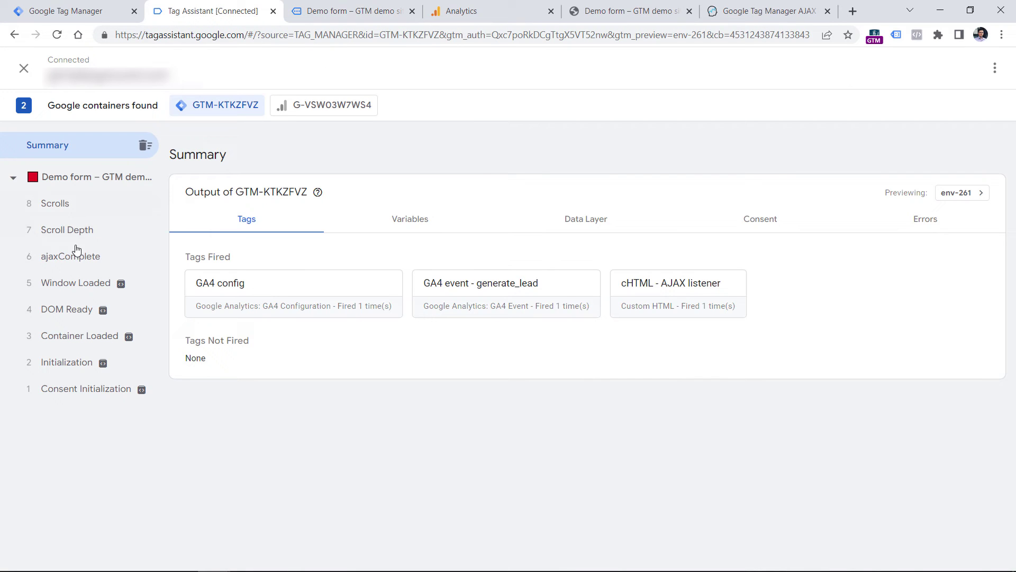
left_click(71, 257)
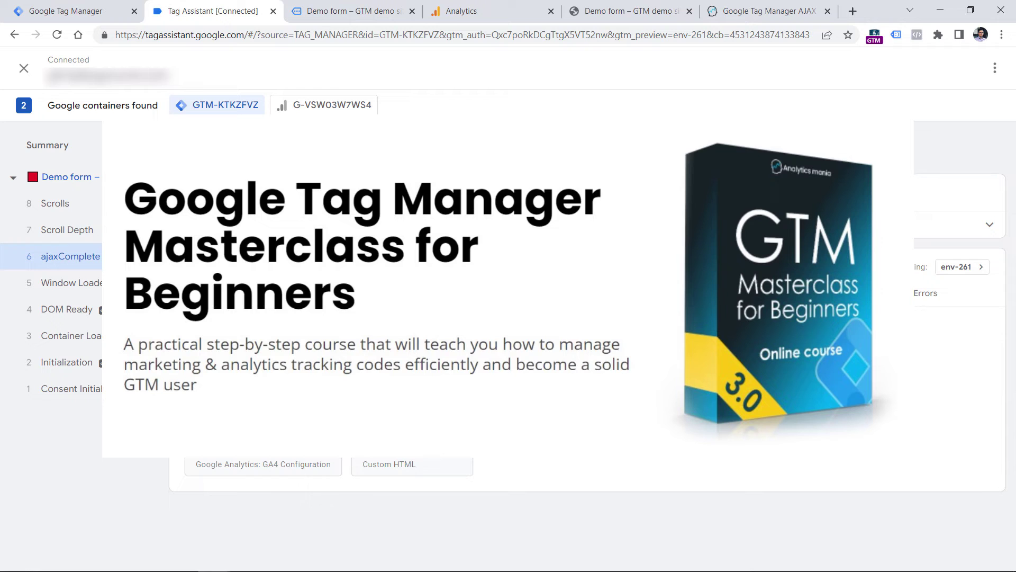
- Open DebugView in the GA4 property and review the Conversions list
left_click(503, 8)
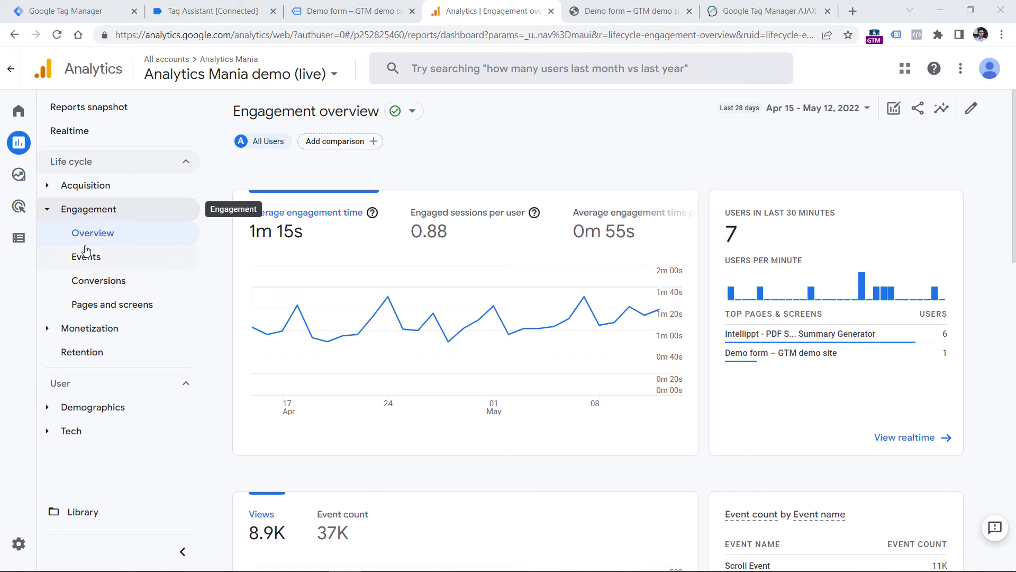
mouse_move(19, 238)
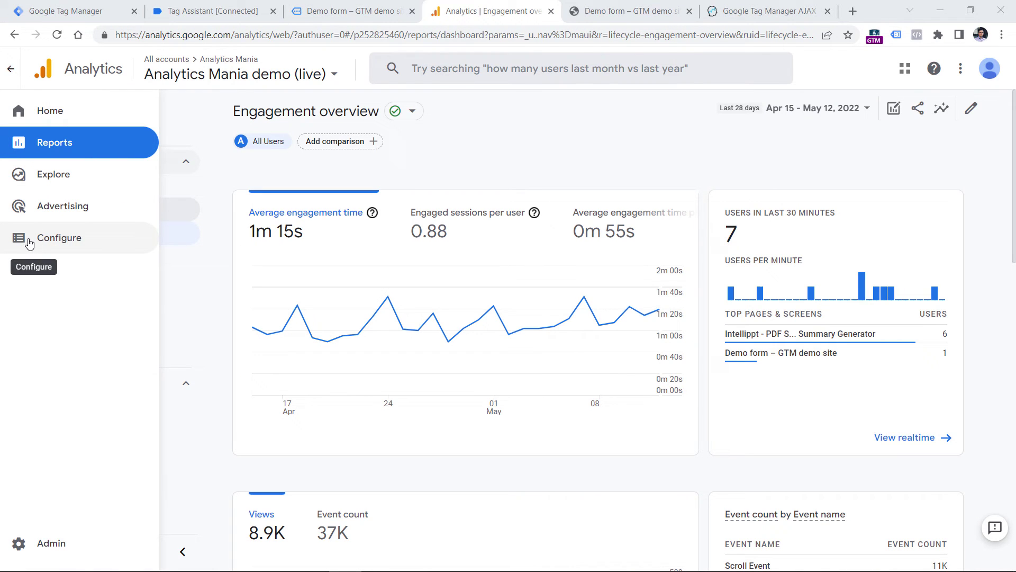
left_click(29, 244)
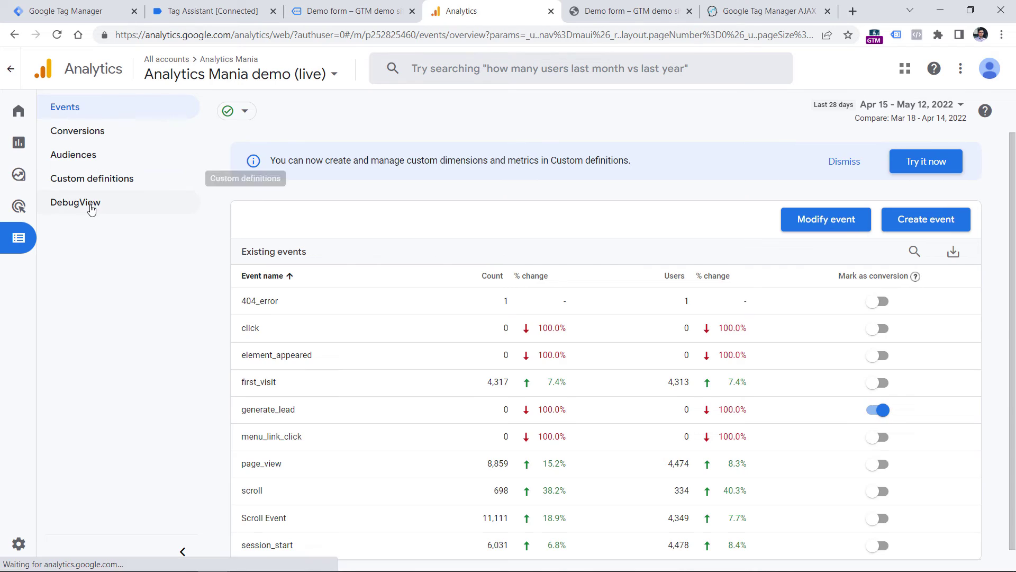
left_click(79, 202)
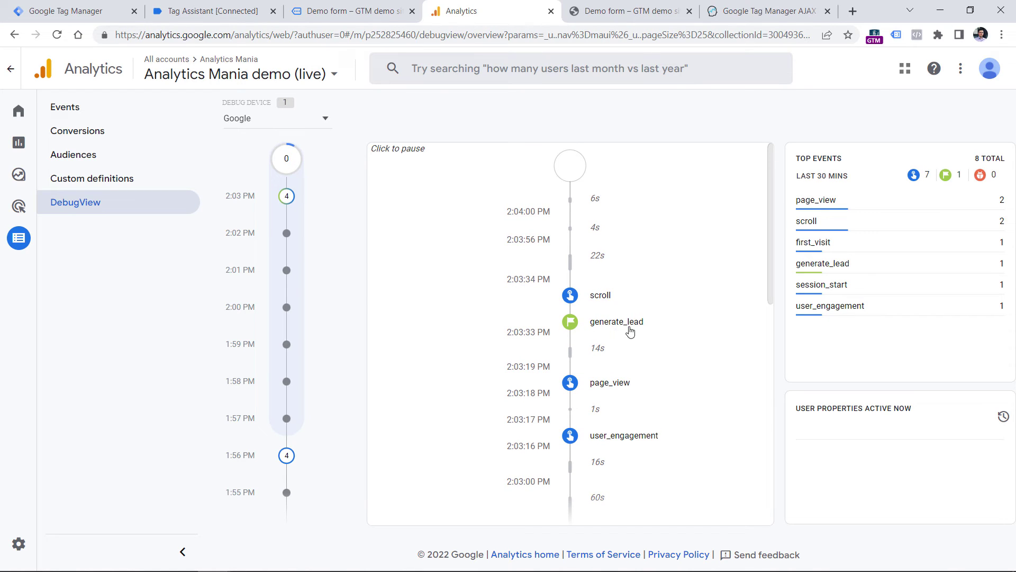
left_click(107, 138)
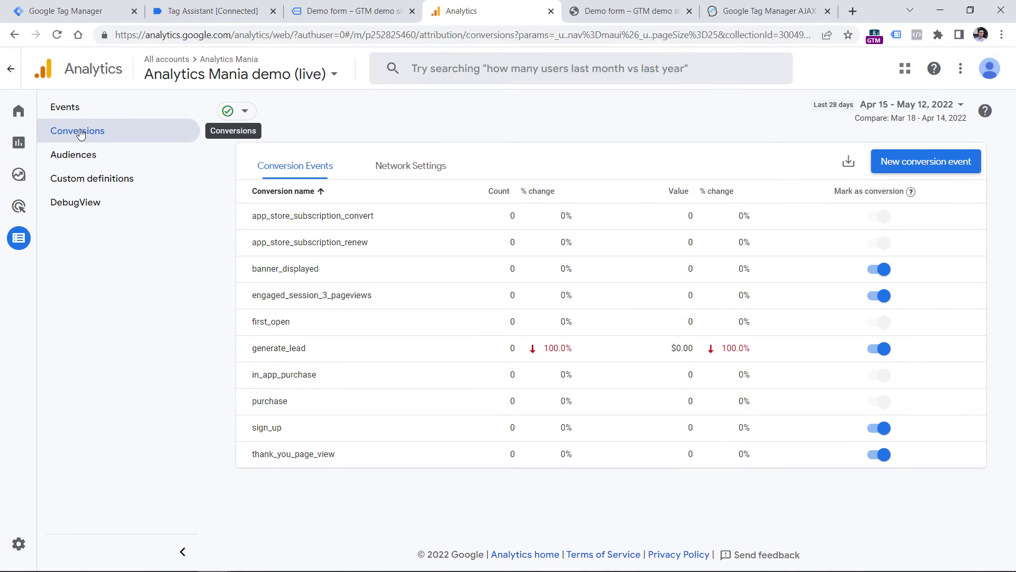
- Return to DebugView to see the generate_lead event arrive from the test device
left_click(80, 202)
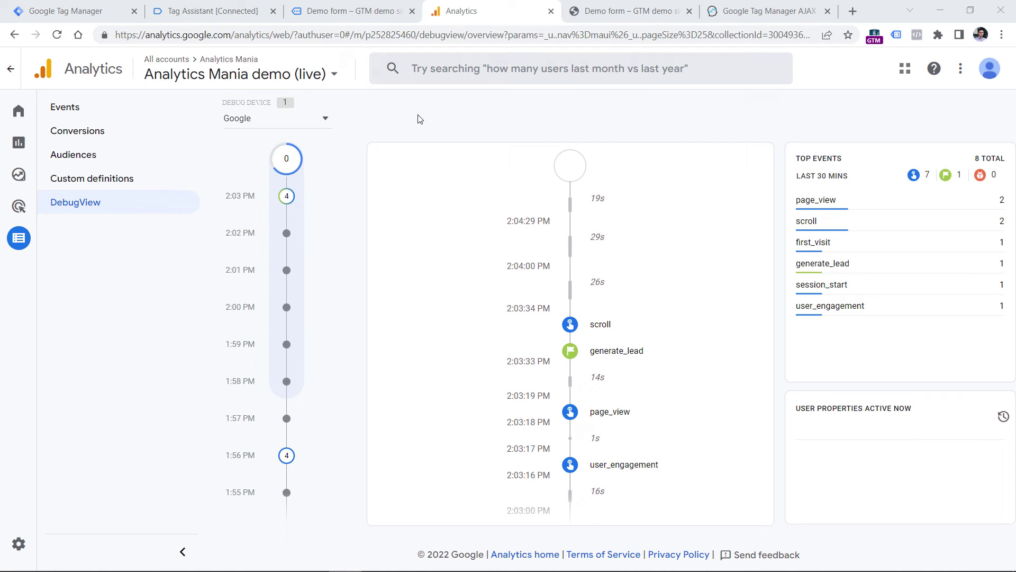
left_click(83, 10)
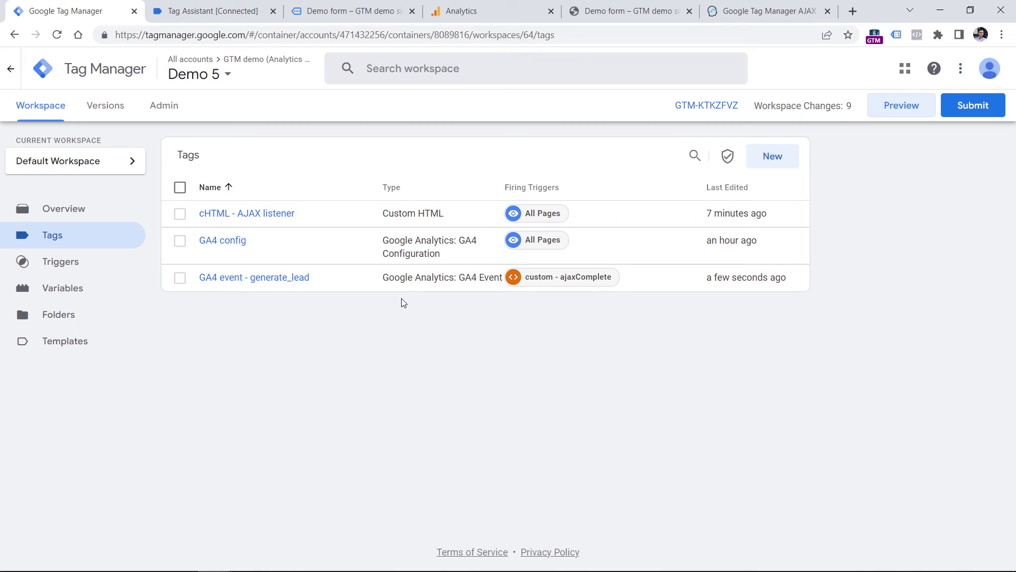
left_click(465, 7)
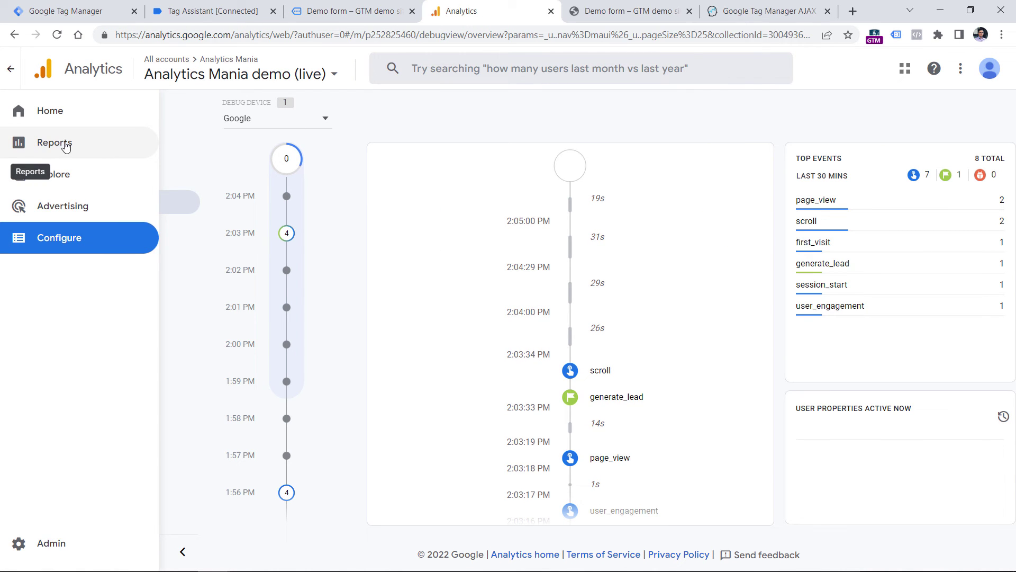
- Open the Events report and page to rows 11–20, showing generate_lead with 4 events
left_click(53, 145)
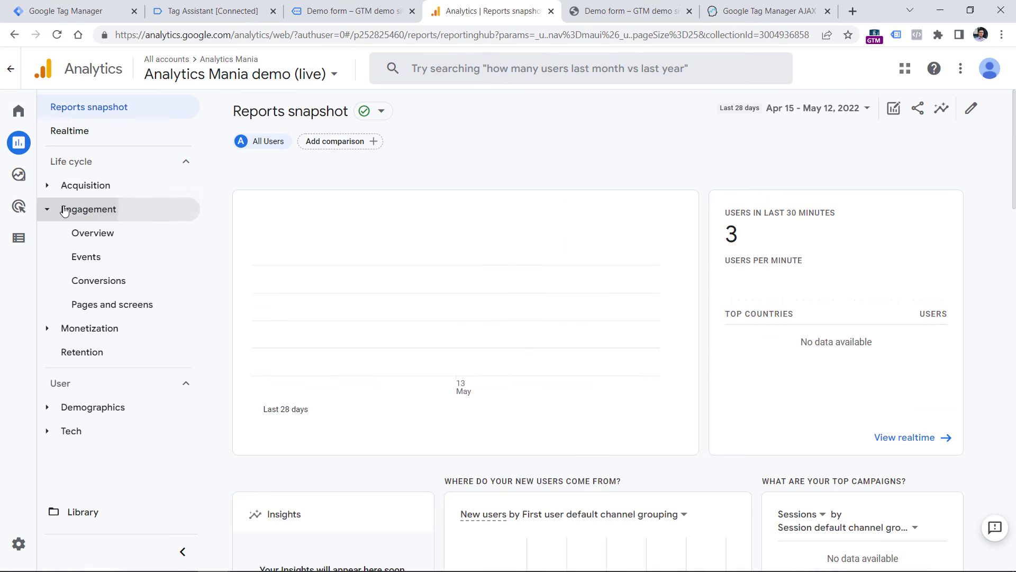
left_click(91, 259)
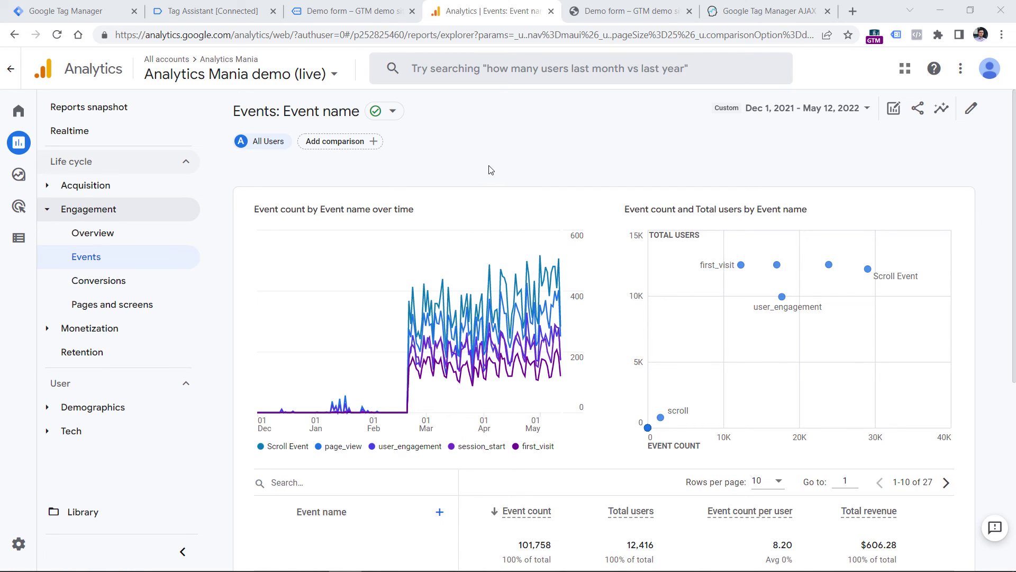
scroll(488, 182, "down", 5)
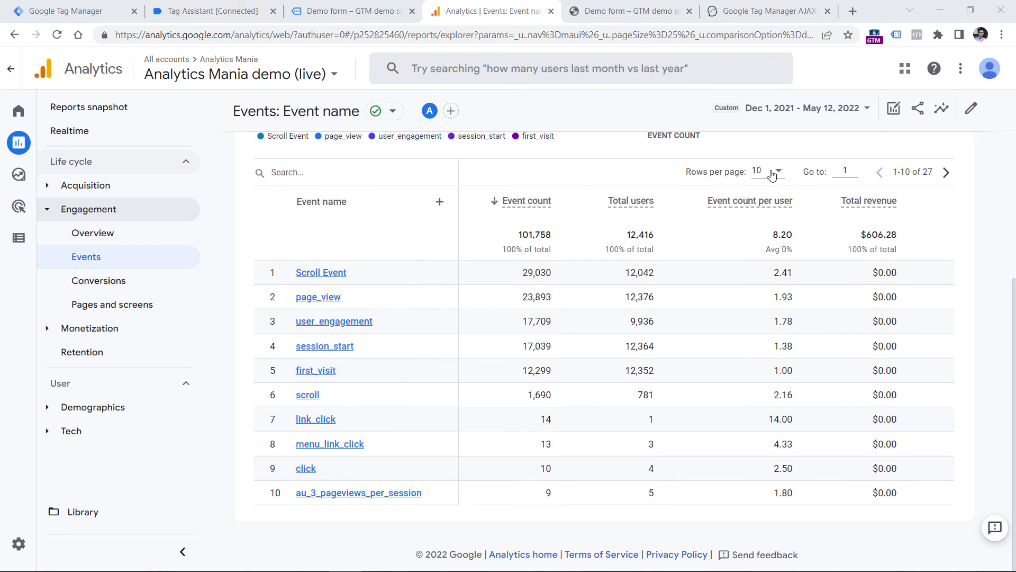
left_click(945, 176)
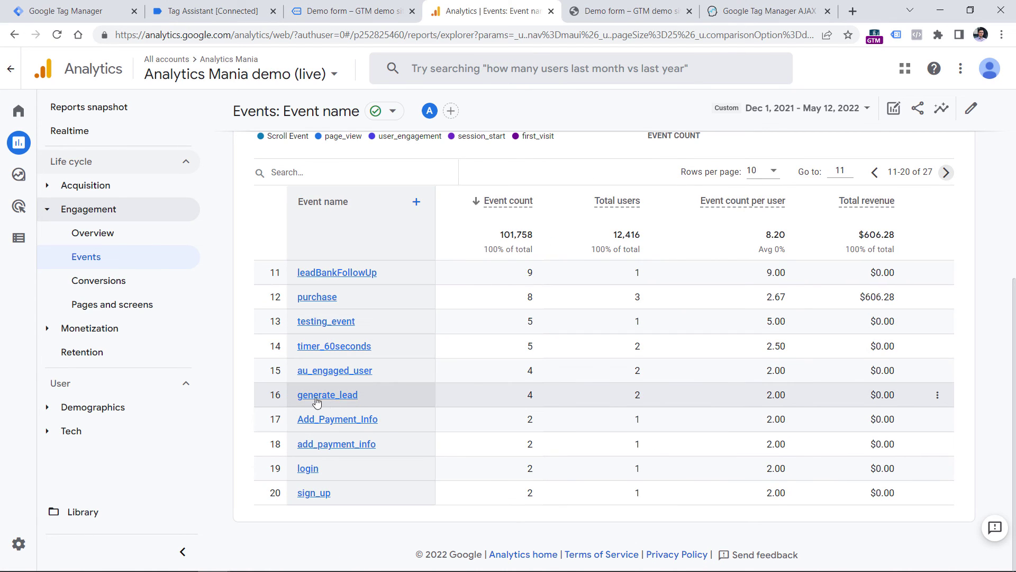